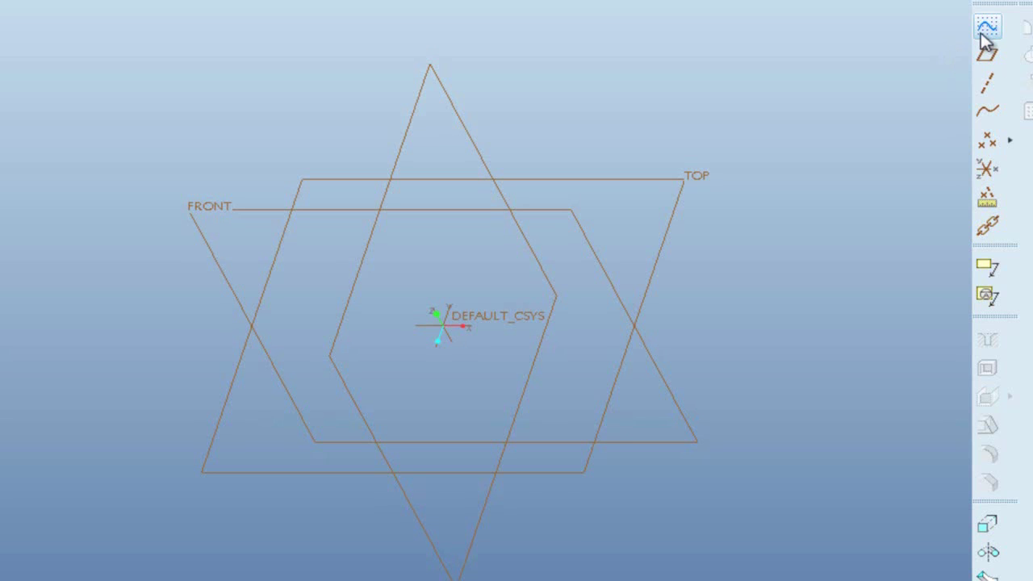
Start a new sketch on the FRONT datum plane with the default orientation.
{"action": "left_click", "coordinate": [986, 26]}
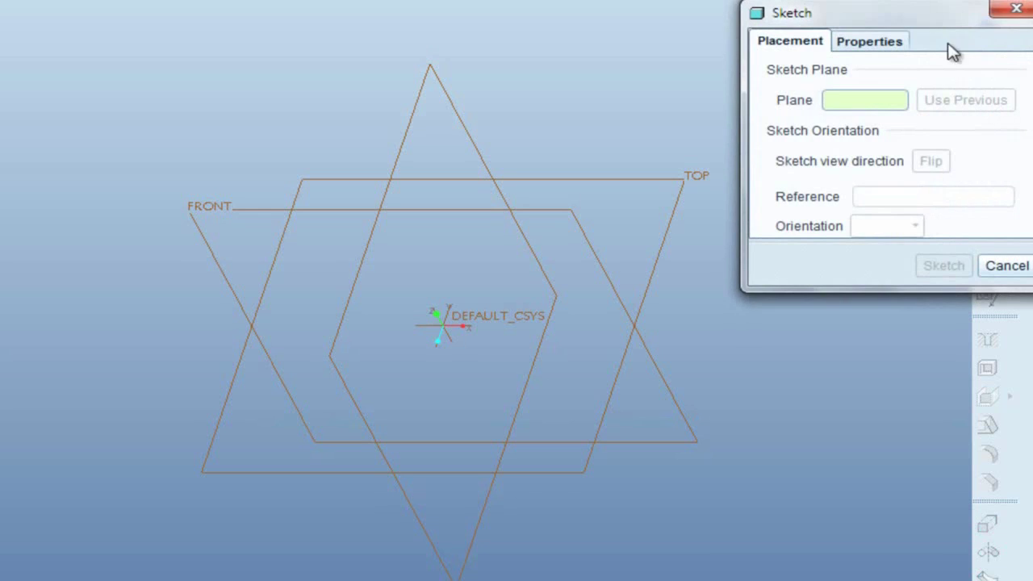
{"action": "left_click", "coordinate": [502, 212]}
{"action": "left_click", "coordinate": [943, 265]}
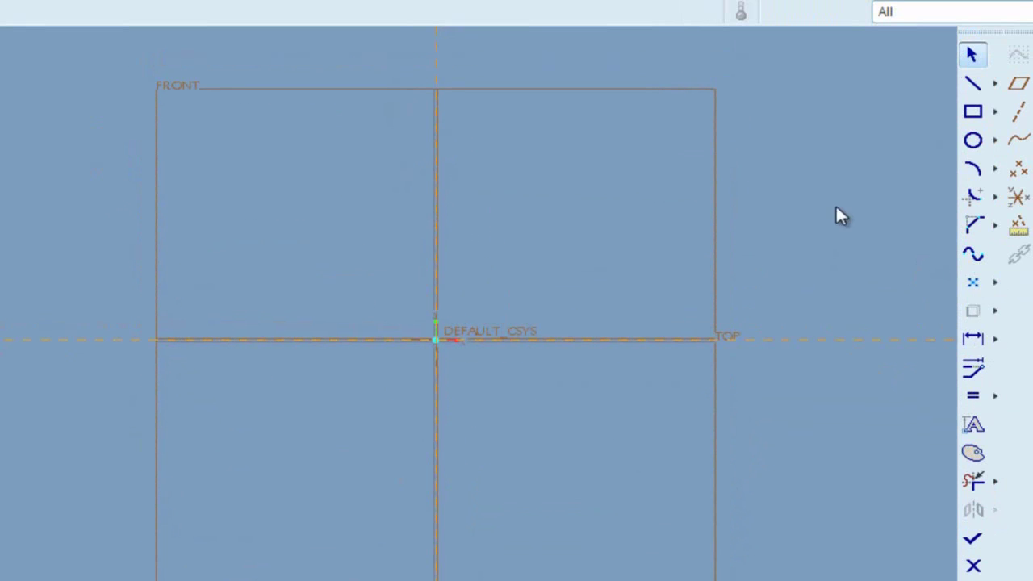
Draw a closed trapezoid about 62 wide at its upper edge and 42 high, with its base on the horizontal reference.
{"action": "left_click", "coordinate": [972, 83]}
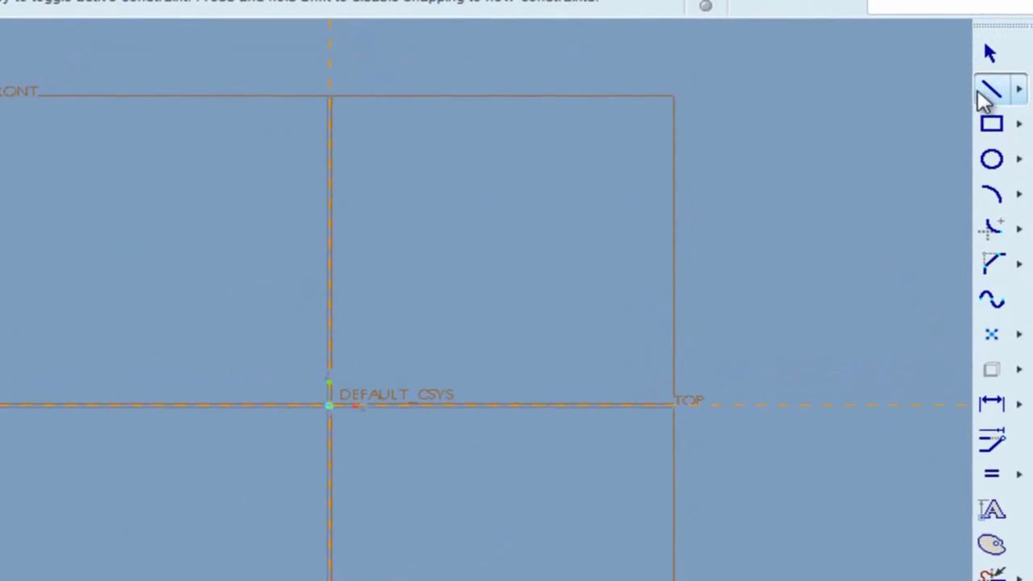
{"action": "left_click", "coordinate": [175, 428]}
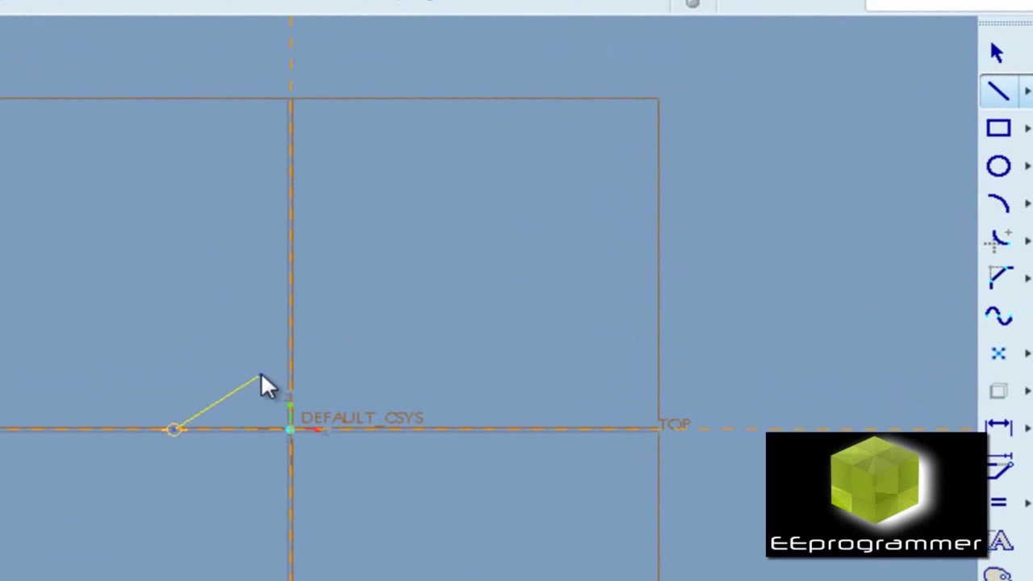
{"action": "left_click", "coordinate": [338, 374]}
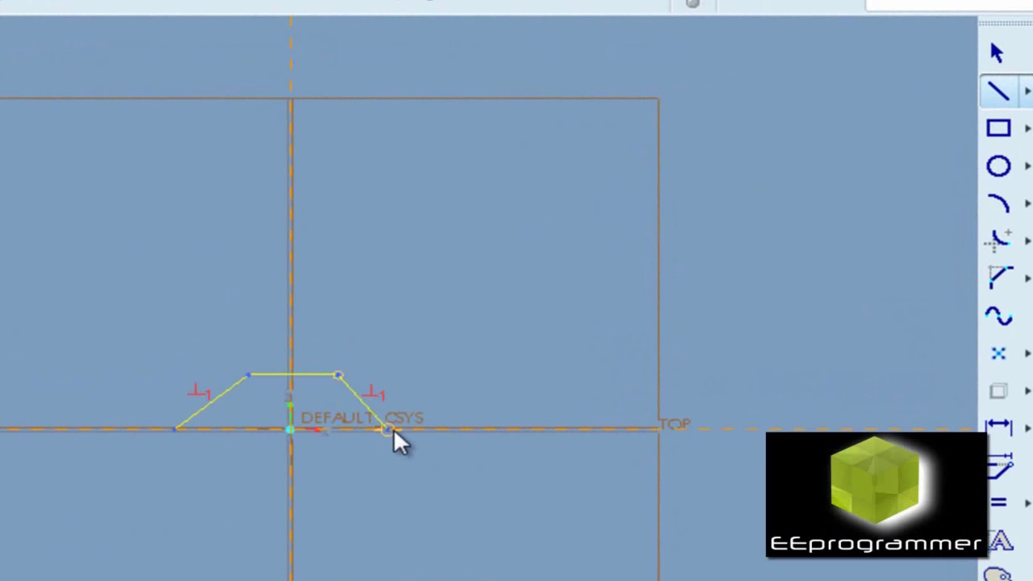
{"action": "left_click", "coordinate": [418, 429]}
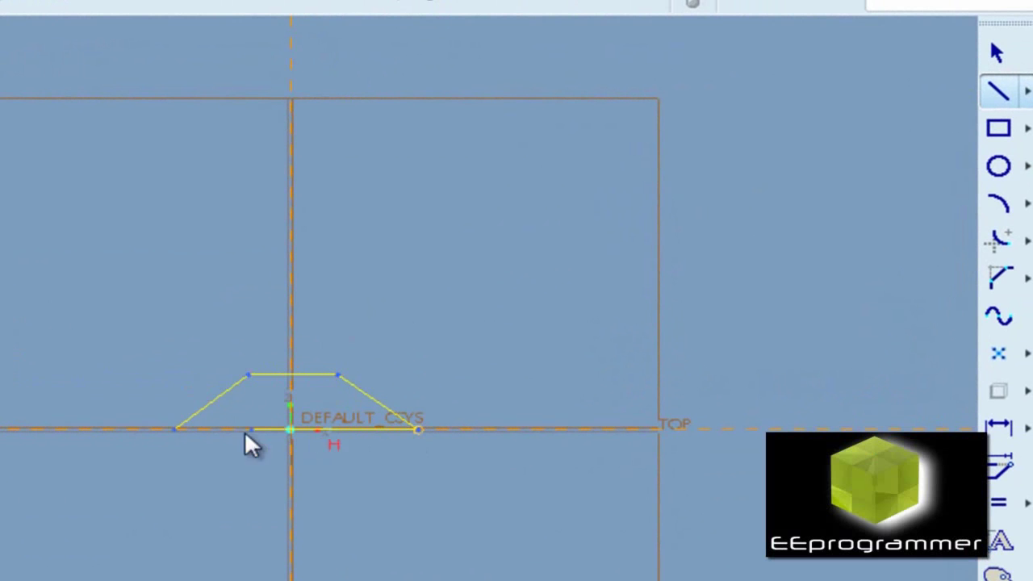
{"action": "left_click", "coordinate": [174, 430]}
{"action": "left_click", "coordinate": [996, 51]}
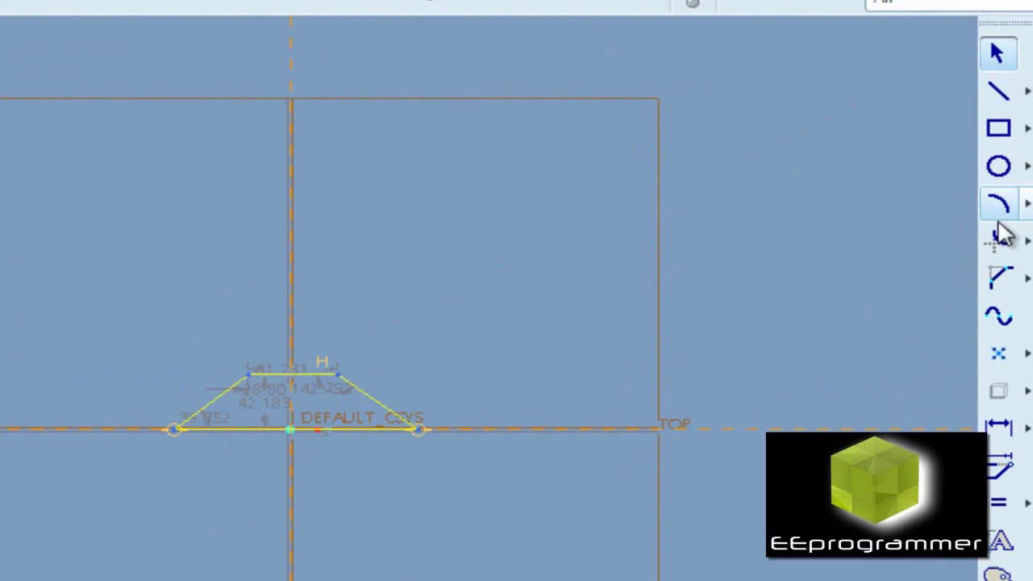
Scale the whole trapezoid proportionally with Lock Scale by setting its upper edge length to 10.
{"action": "left_click_drag", "start_coordinate": [30, 321], "coordinate": [494, 509]}
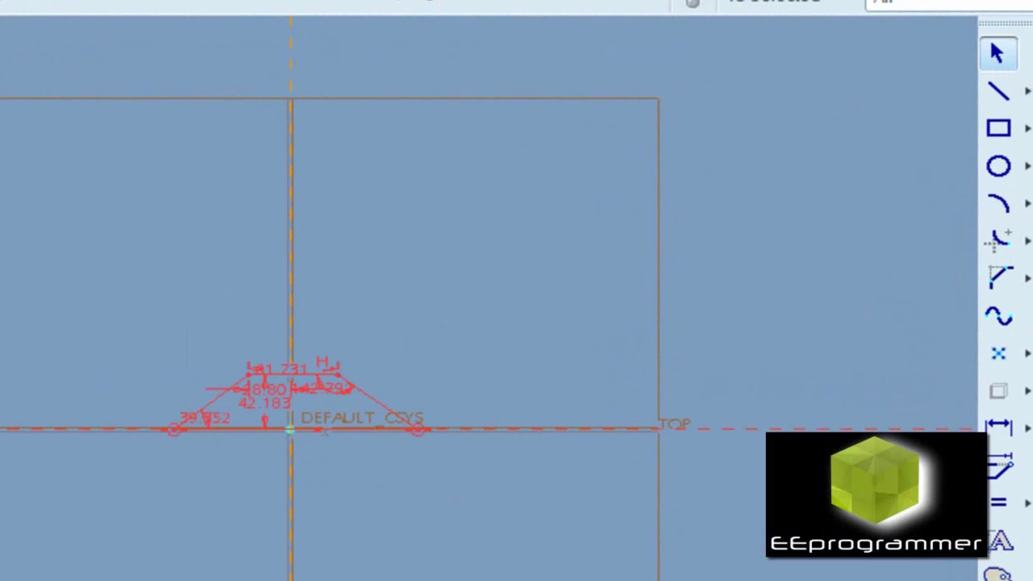
{"action": "left_click", "coordinate": [999, 468]}
{"action": "left_click", "coordinate": [751, 418]}
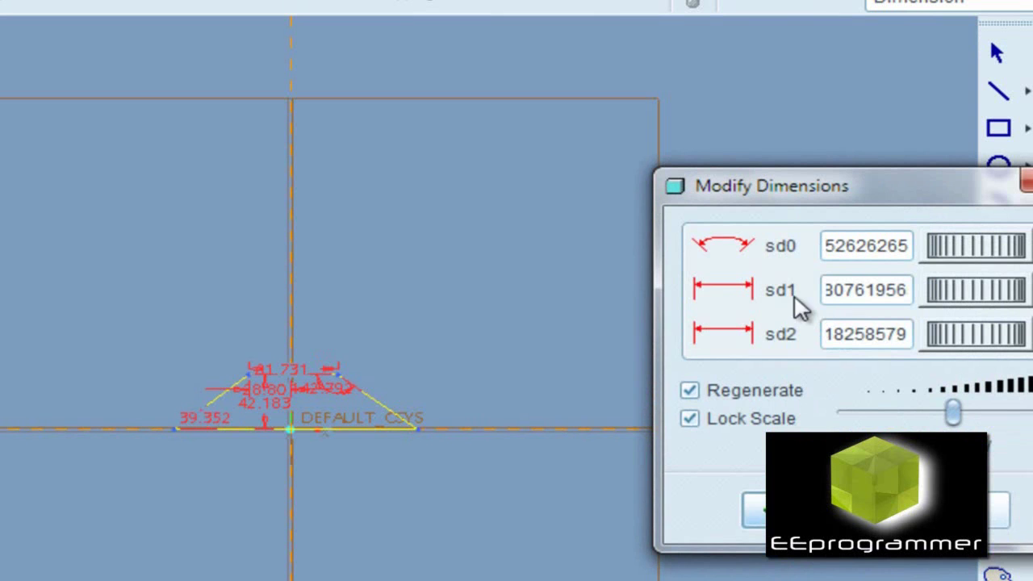
{"action": "left_click", "coordinate": [277, 377]}
{"action": "key", "text": "Return"}
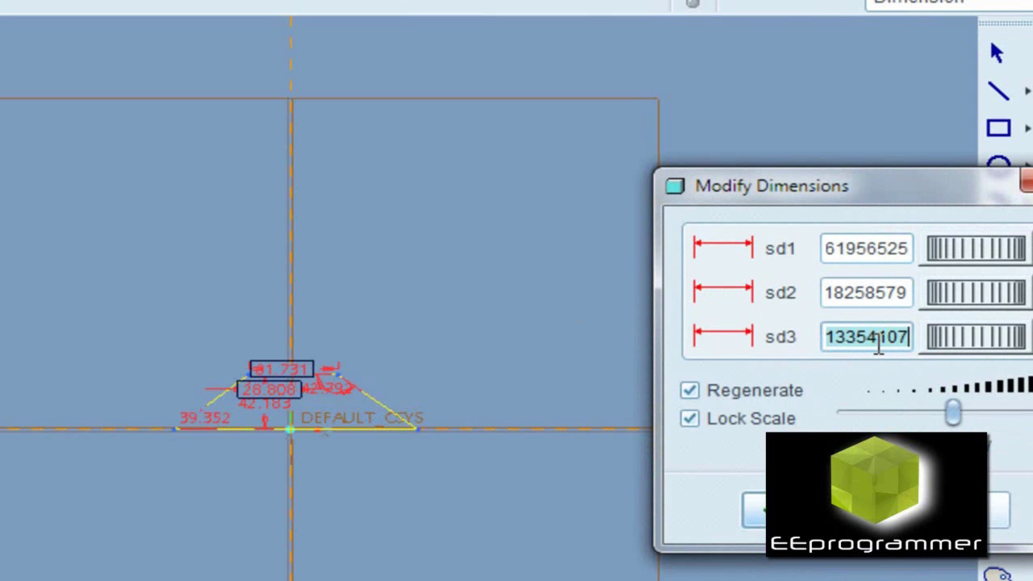
{"action": "key", "text": "BackSpace"}
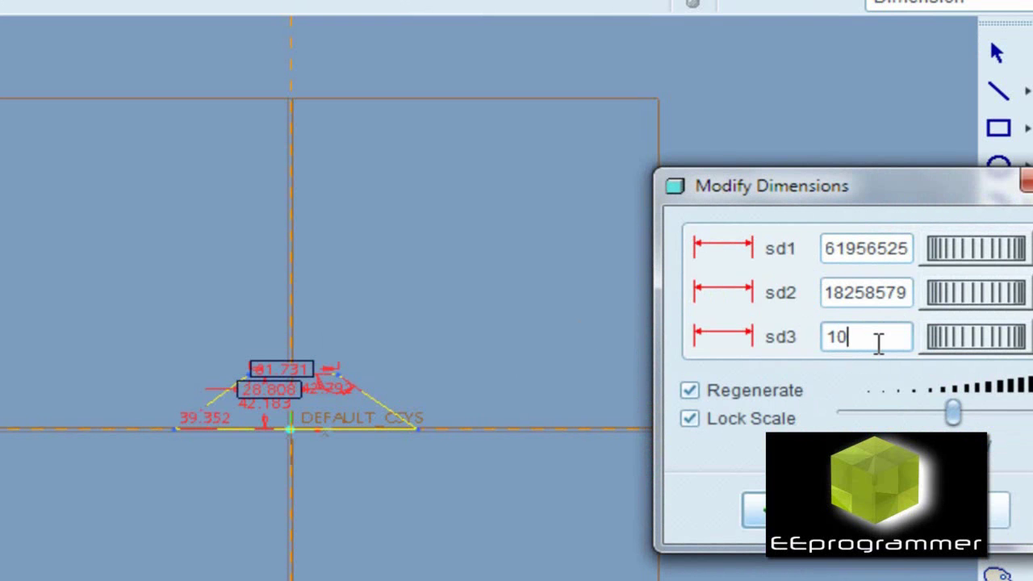
{"action": "key", "text": "Return"}
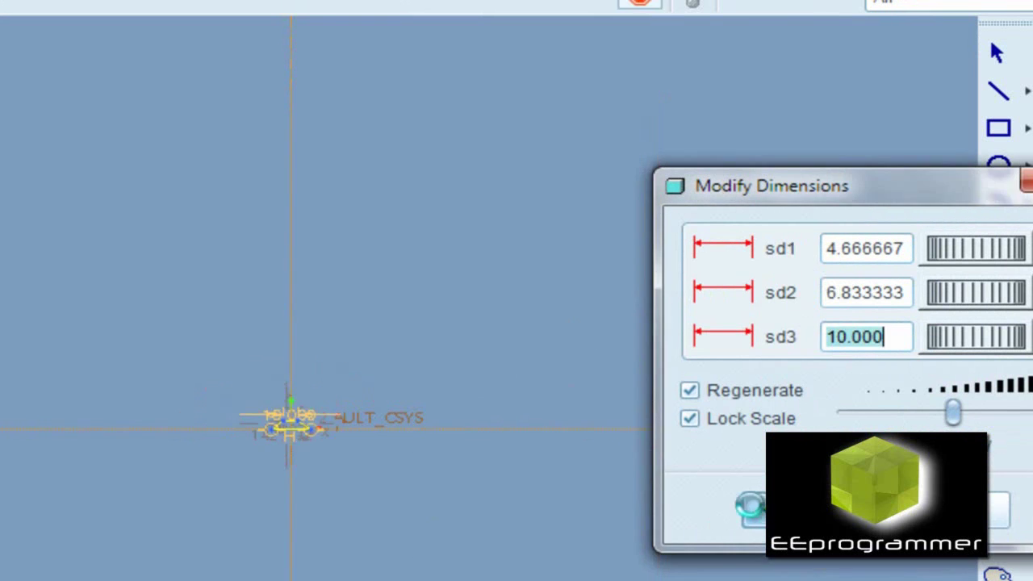
{"action": "left_click", "coordinate": [755, 509]}
{"action": "scroll", "coordinate": [267, 414], "scroll_direction": "up", "scroll_amount": 5}
{"action": "scroll", "coordinate": [382, 450], "scroll_direction": "up", "scroll_amount": 1}
{"action": "double_click", "coordinate": [142, 350]}
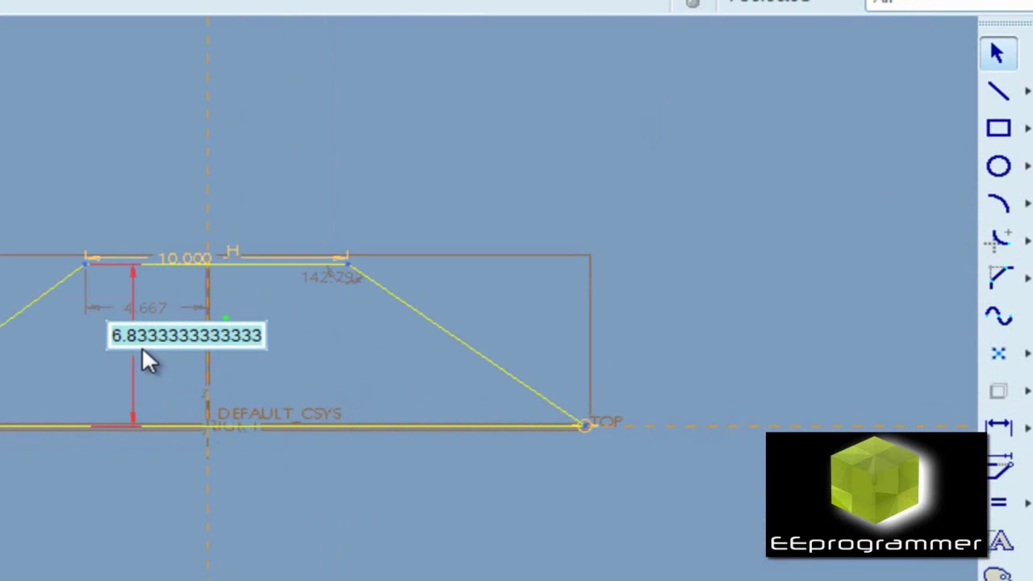
{"action": "type", "text": "5"}
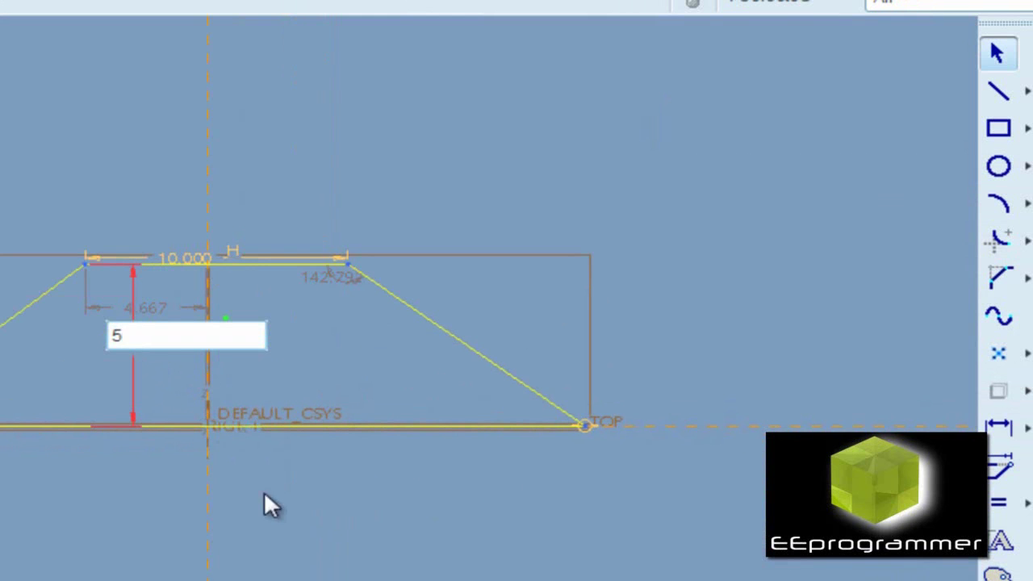
{"action": "key", "text": "Escape"}
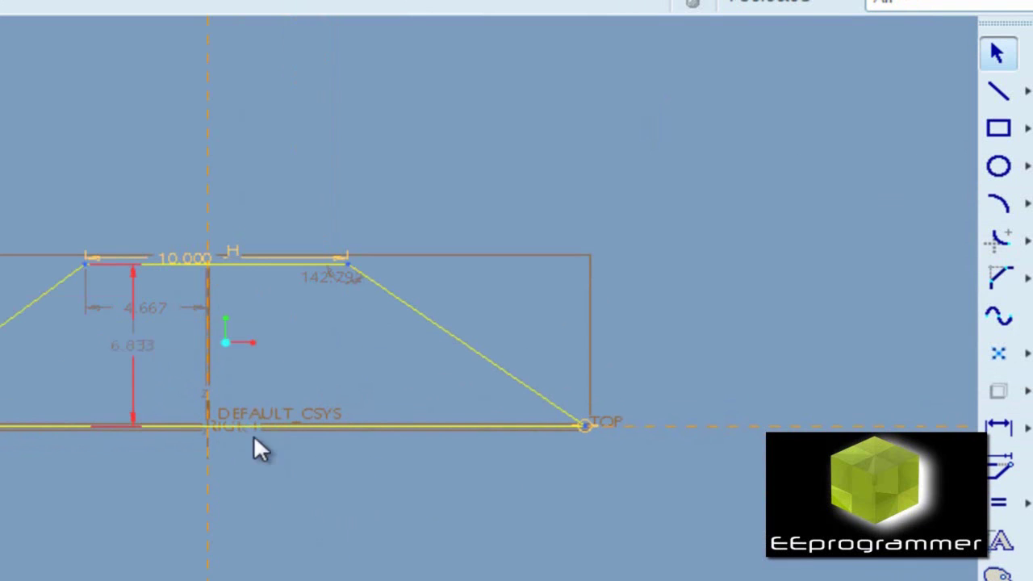
Set the trapezoid's height to 5 and its upper-left corner's distance from the vertical reference to 5.
{"action": "double_click", "coordinate": [131, 345]}
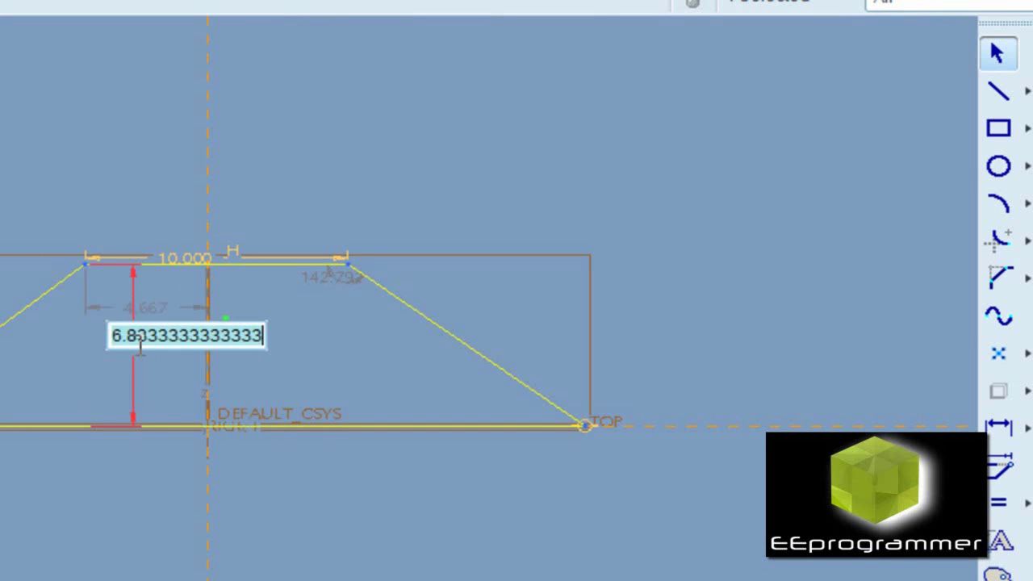
{"action": "type", "text": "5"}
{"action": "key", "text": "Return"}
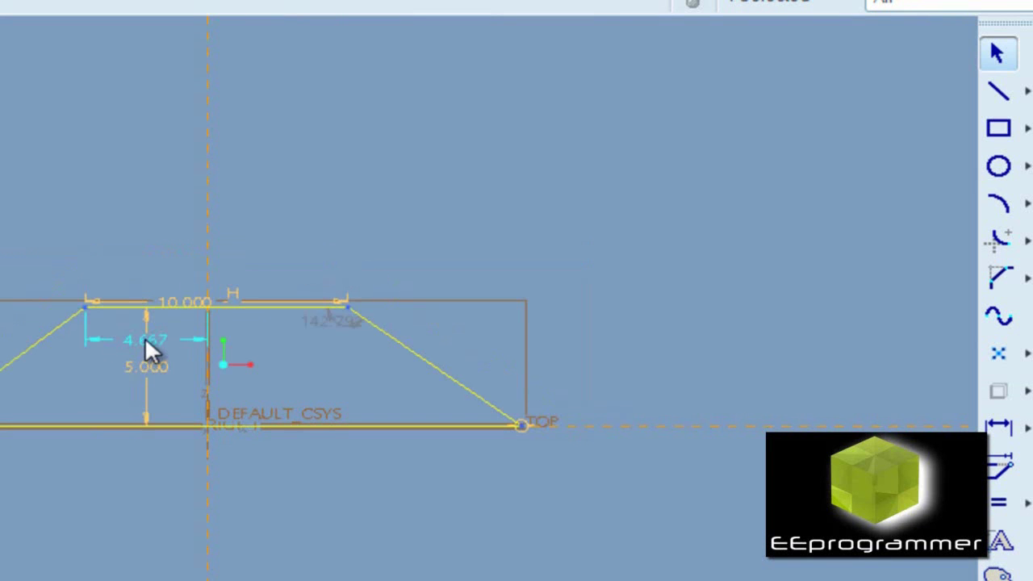
{"action": "double_click", "coordinate": [144, 336]}
{"action": "type", "text": "5"}
{"action": "key", "text": "Return"}
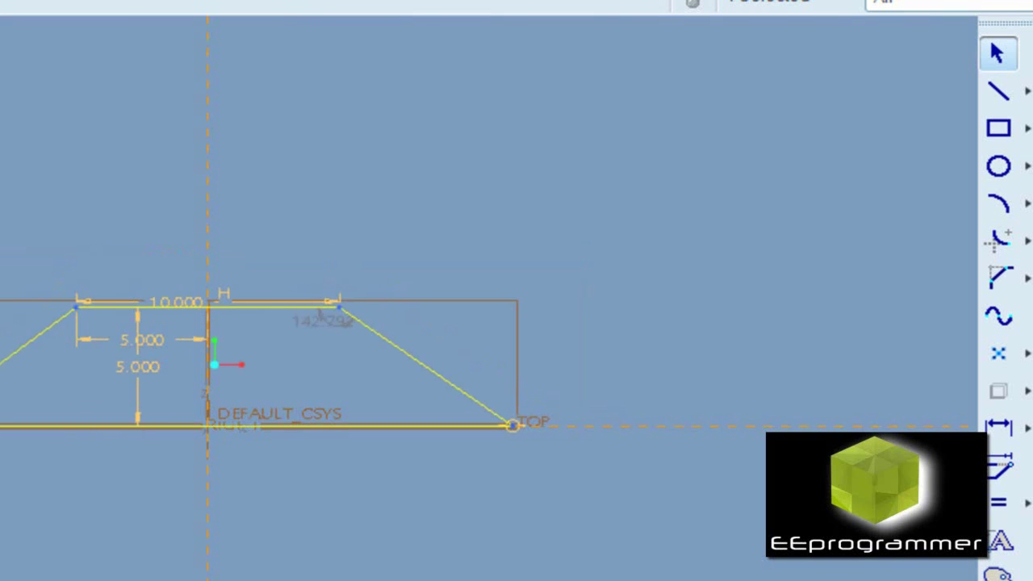
Set the trapezoid's lower-left angle to 45 and its upper-right angle to 135 degrees, and finish the sketch.
{"action": "double_click", "coordinate": [36, 403]}
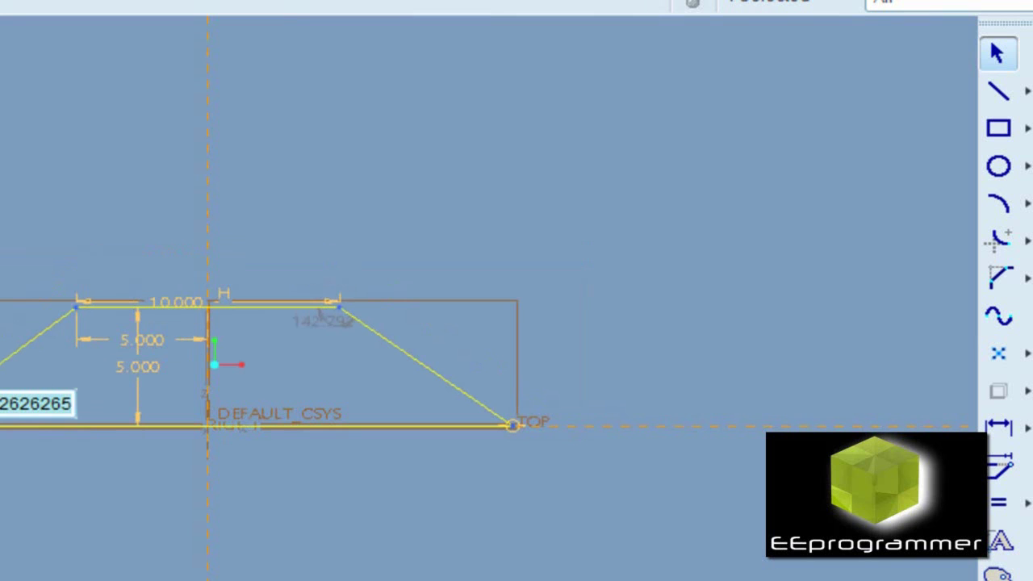
{"action": "key", "text": "BackSpace"}
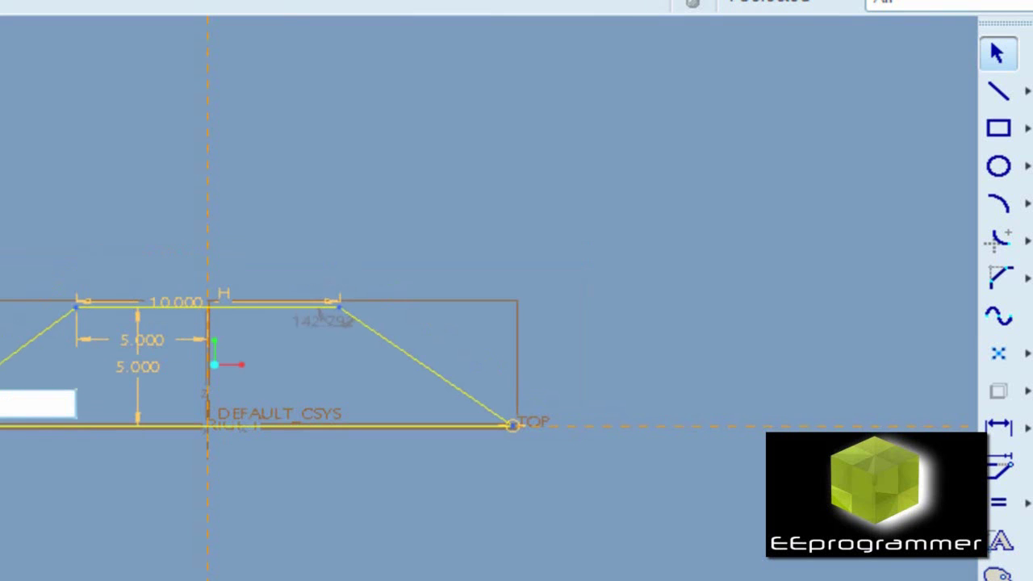
{"action": "type", "text": "5"}
{"action": "key", "text": "Return"}
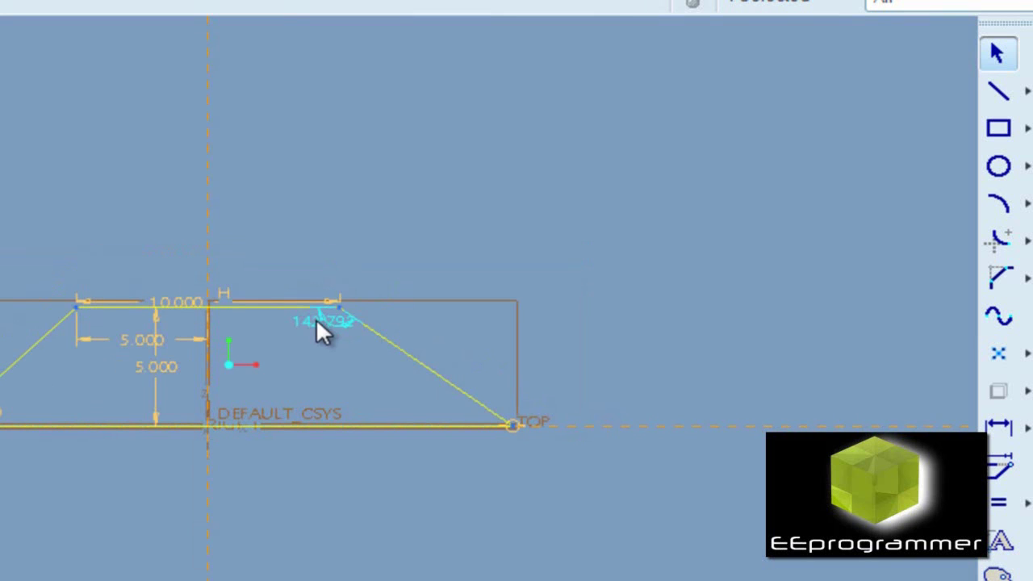
{"action": "double_click", "coordinate": [315, 318]}
{"action": "type", "text": "135"}
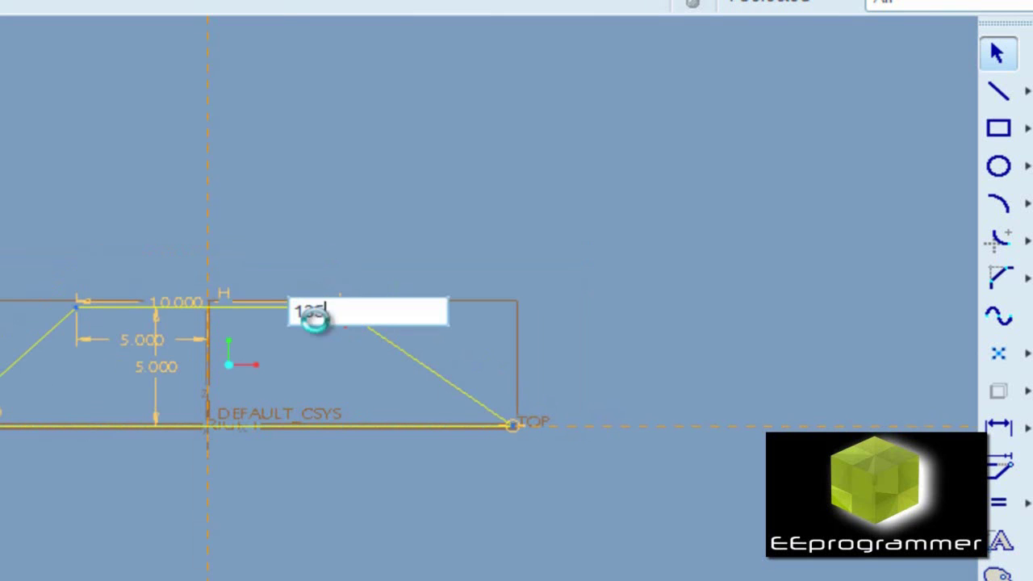
{"action": "key", "text": "Return"}
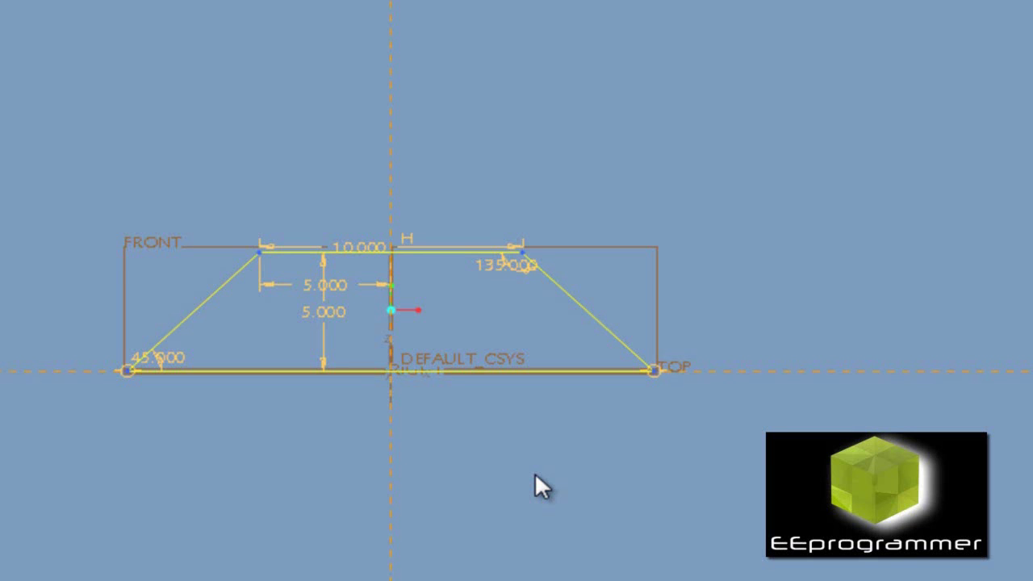
{"action": "scroll", "coordinate": [516, 423], "scroll_direction": "up", "scroll_amount": 2}
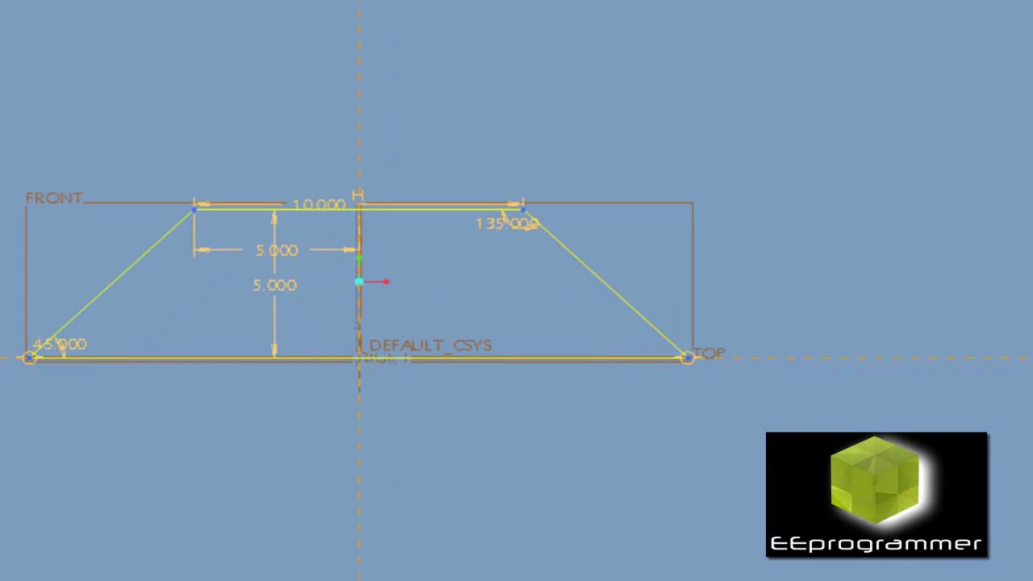
{"action": "left_click", "coordinate": [1004, 571]}
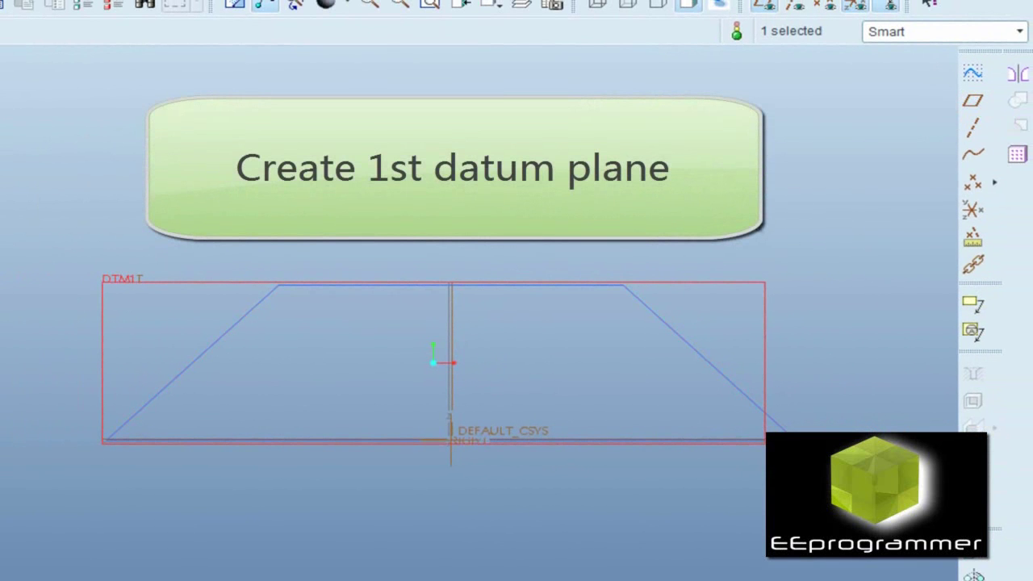
Create a datum plane offset 3 from DTM1, and another at the same offset from the new plane.
{"action": "left_click", "coordinate": [973, 100]}
{"action": "middle_click_drag", "start_coordinate": [648, 245], "coordinate": [613, 291]}
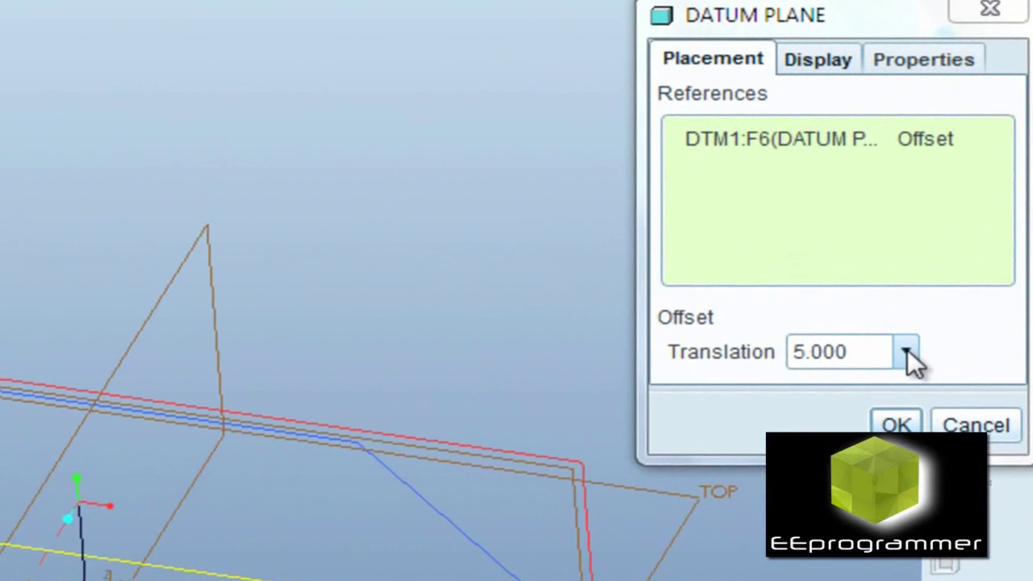
{"action": "left_click", "coordinate": [907, 352]}
{"action": "left_click", "coordinate": [908, 355]}
{"action": "type", "text": "3"}
{"action": "left_click", "coordinate": [898, 426]}
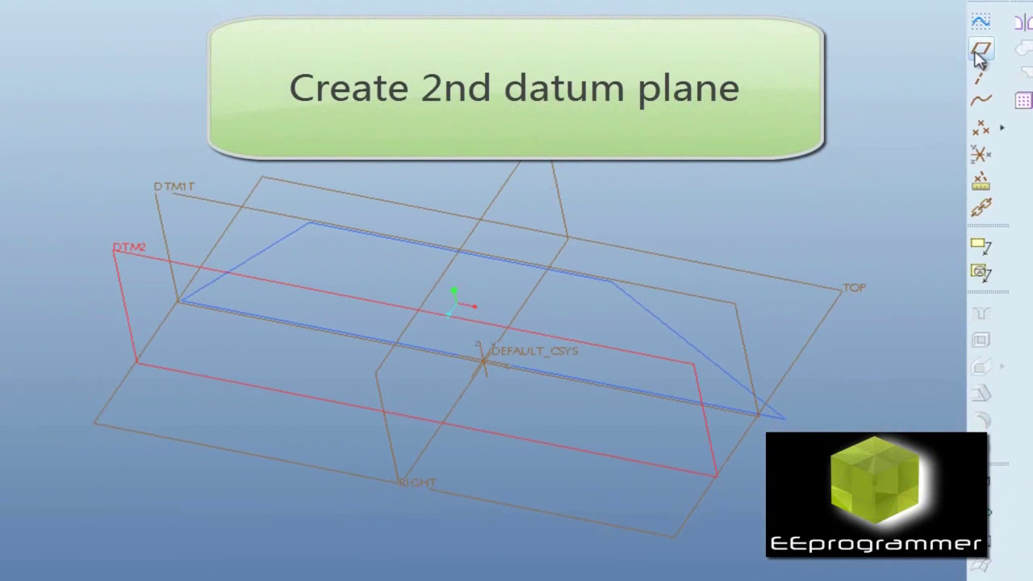
{"action": "left_click", "coordinate": [977, 52]}
{"action": "left_click", "coordinate": [950, 258]}
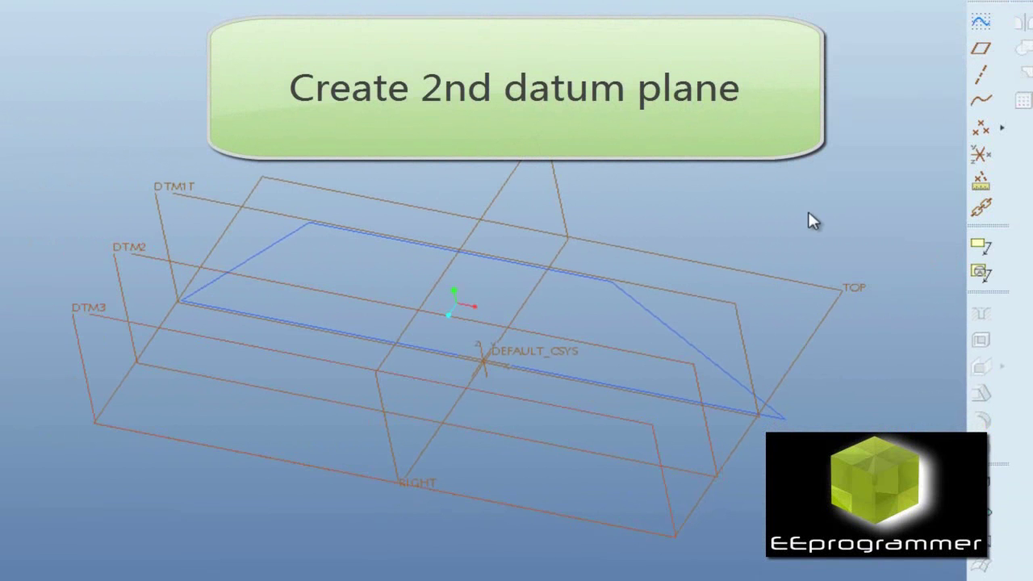
Sketch on the DTM2 plane, copying the trapezoid's upper line with the Use function.
{"action": "left_click", "coordinate": [517, 332]}
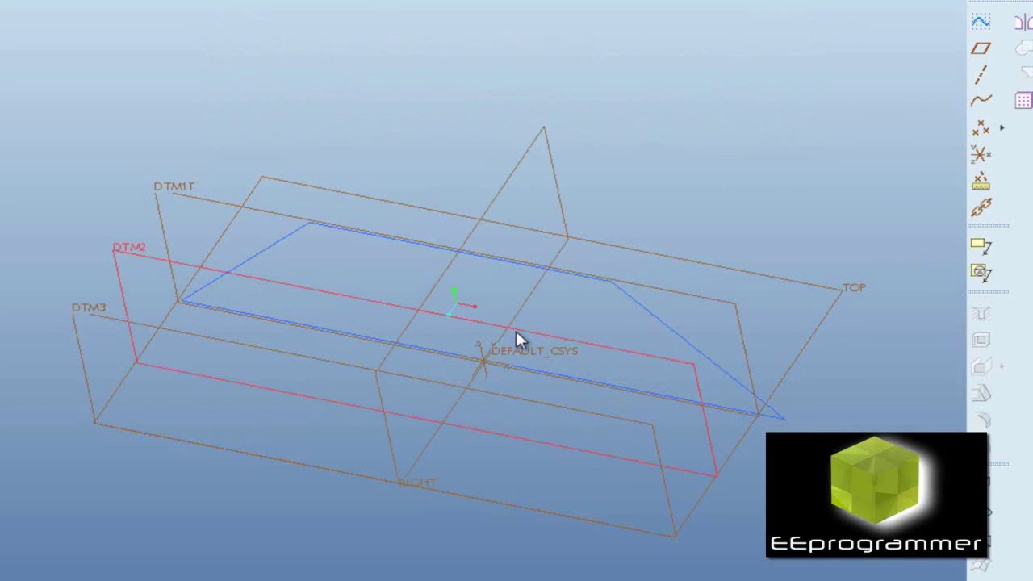
{"action": "left_click", "coordinate": [979, 32]}
{"action": "left_click", "coordinate": [383, 397]}
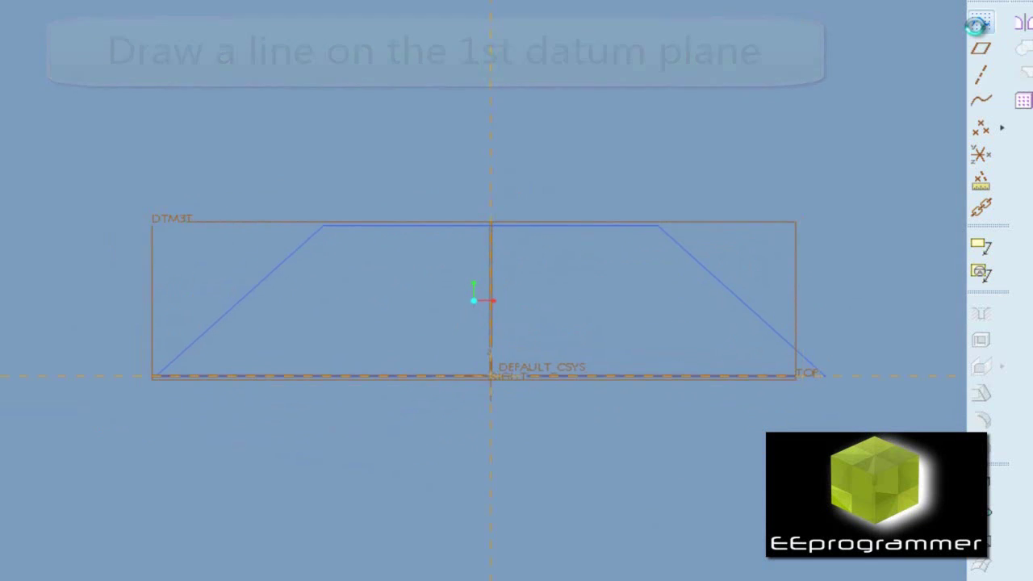
{"action": "left_click", "coordinate": [941, 245]}
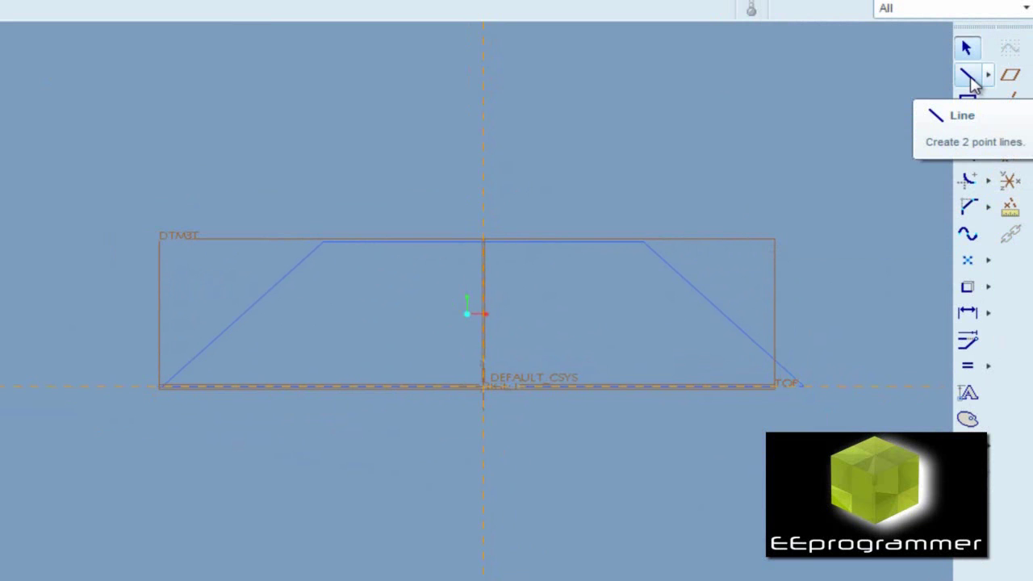
{"action": "left_click", "coordinate": [971, 79]}
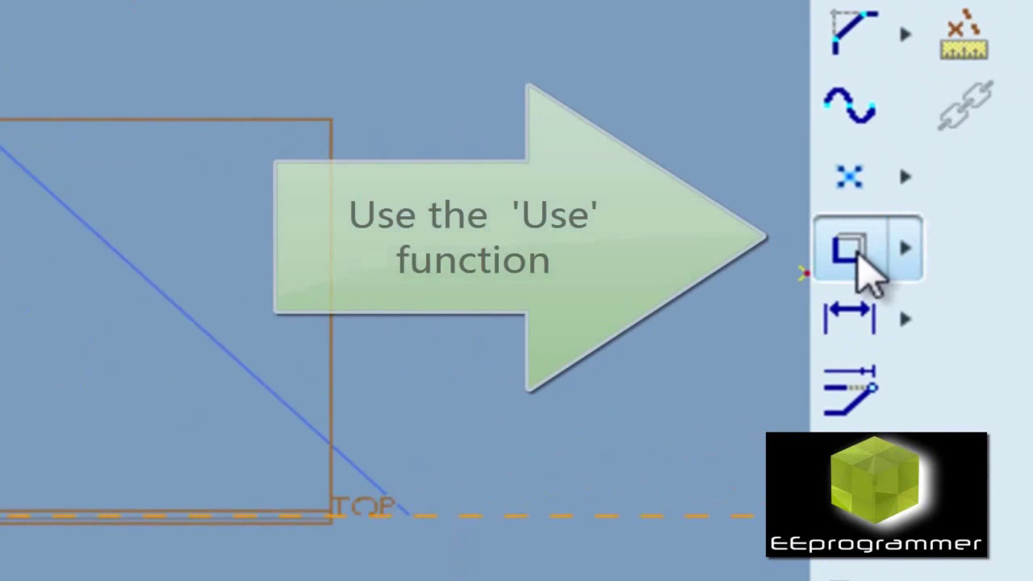
{"action": "left_click", "coordinate": [857, 250]}
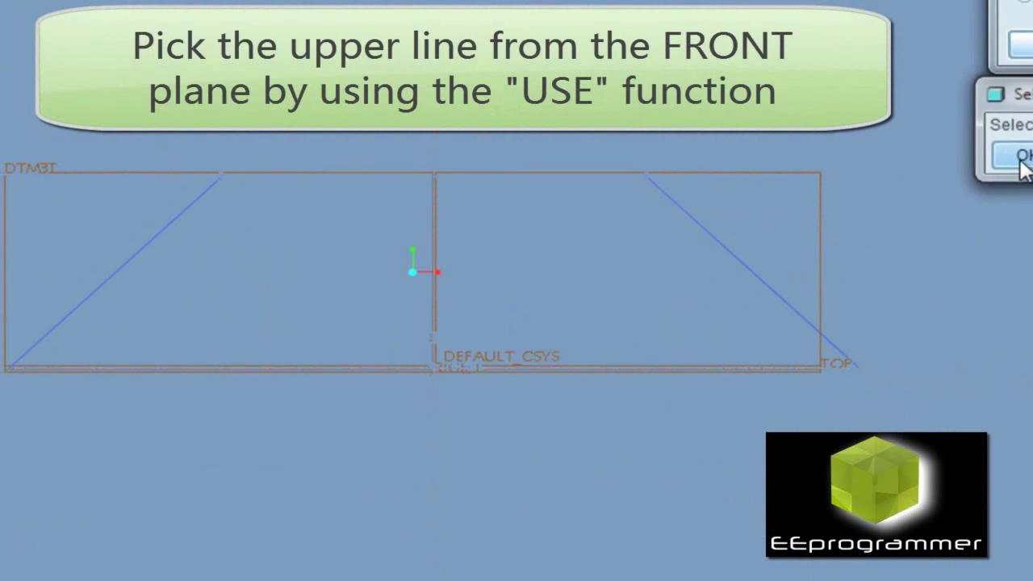
{"action": "left_click", "coordinate": [1023, 169]}
Sketch on the DTM3 plane, copying the trapezoid's bottom line as a single edge with the Use function.
{"action": "mouse_move", "coordinate": [953, 80]}
{"action": "middle_mouse_down"}
{"action": "mouse_move", "coordinate": [934, 92]}
{"action": "mouse_move", "coordinate": [923, 135]}
{"action": "mouse_move", "coordinate": [859, 156]}
{"action": "middle_mouse_up"}
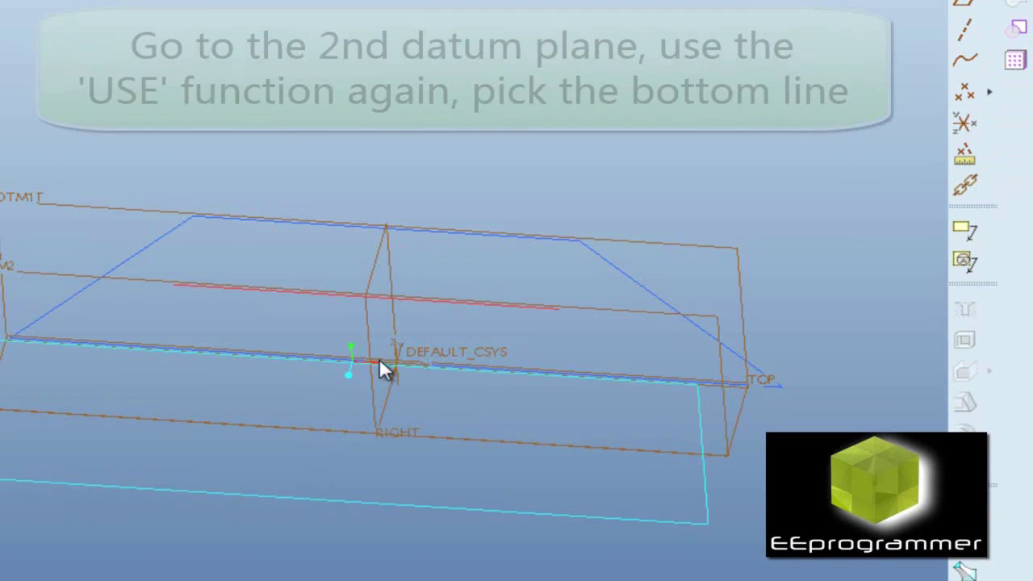
{"action": "left_click", "coordinate": [379, 360]}
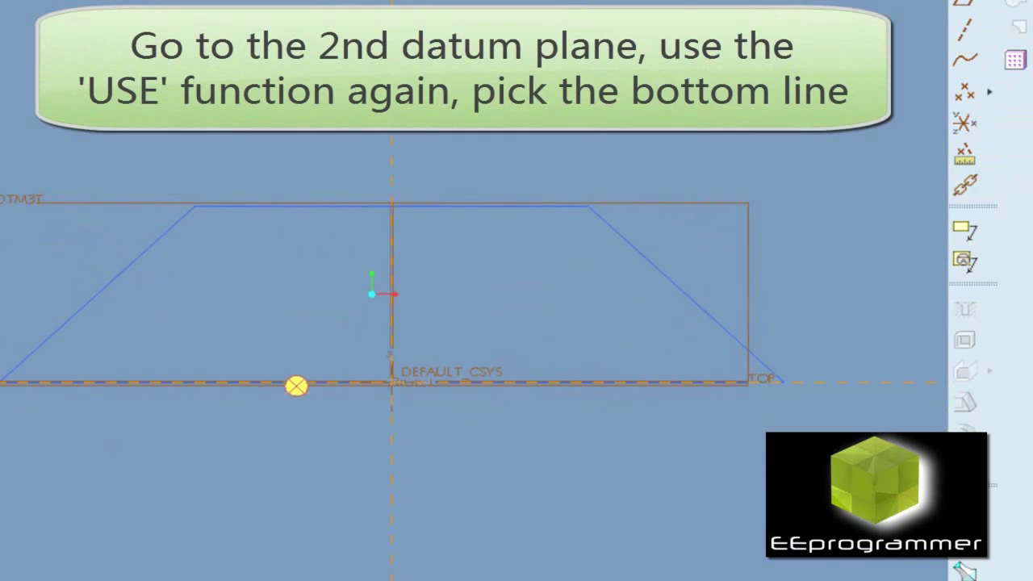
{"action": "left_click", "coordinate": [918, 228]}
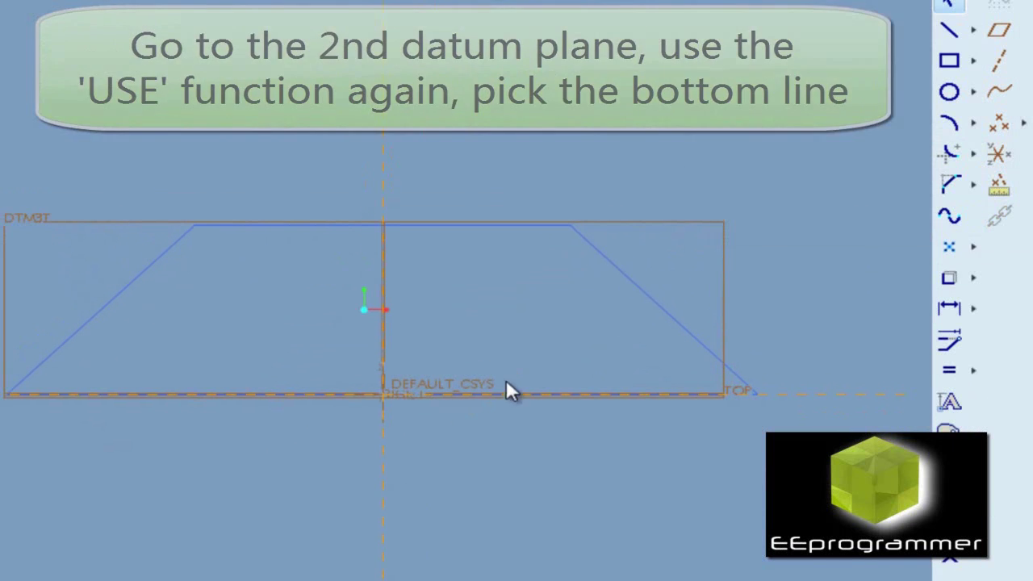
{"action": "left_click", "coordinate": [949, 280]}
{"action": "left_click", "coordinate": [451, 393]}
{"action": "left_click", "coordinate": [906, 211]}
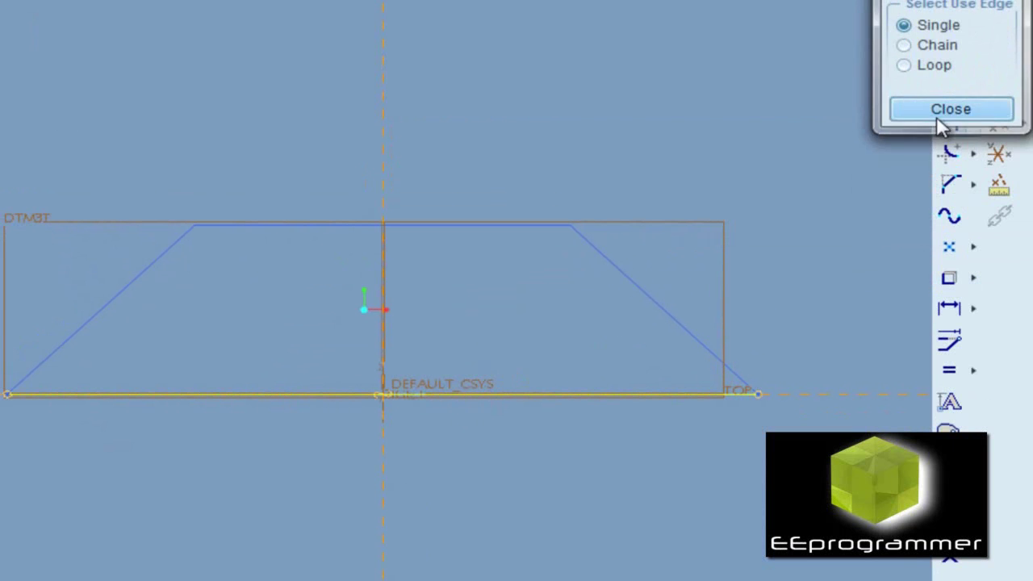
{"action": "left_click", "coordinate": [936, 115]}
Create an angled datum plane through the bottom line on DTM3 and the upper line on DTM2.
{"action": "mouse_move", "coordinate": [754, 140]}
{"action": "middle_mouse_down"}
{"action": "mouse_move", "coordinate": [741, 179]}
{"action": "mouse_move", "coordinate": [692, 231]}
{"action": "mouse_move", "coordinate": [692, 251]}
{"action": "mouse_move", "coordinate": [708, 244]}
{"action": "mouse_move", "coordinate": [707, 229]}
{"action": "middle_mouse_up"}
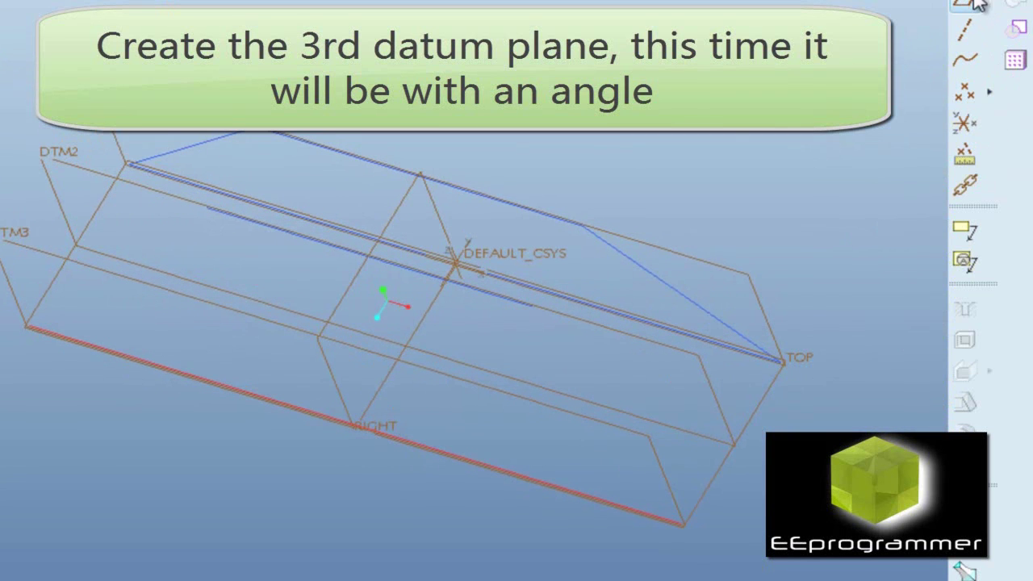
{"action": "left_click", "coordinate": [976, 4]}
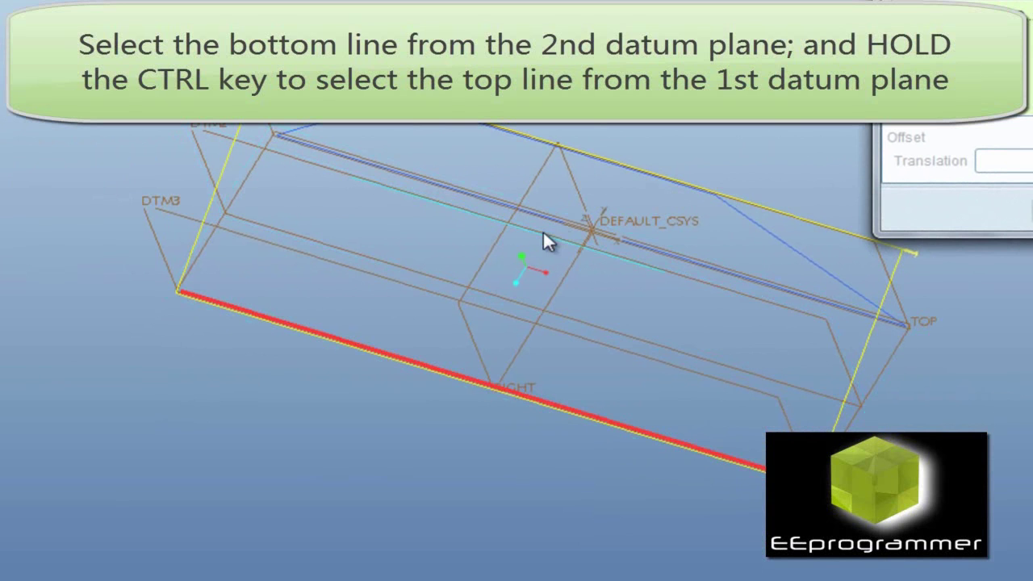
{"action": "left_click", "coordinate": [543, 232], "text": "ctrl"}
{"action": "middle_click_drag", "start_coordinate": [543, 232], "coordinate": [637, 266]}
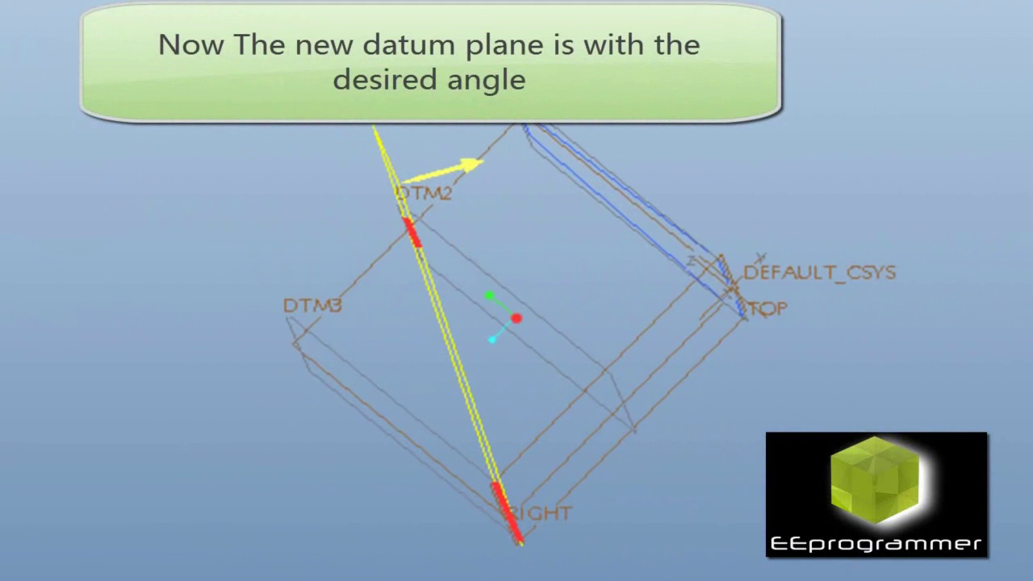
{"action": "middle_click_drag", "start_coordinate": [963, 374], "coordinate": [1032, 367]}
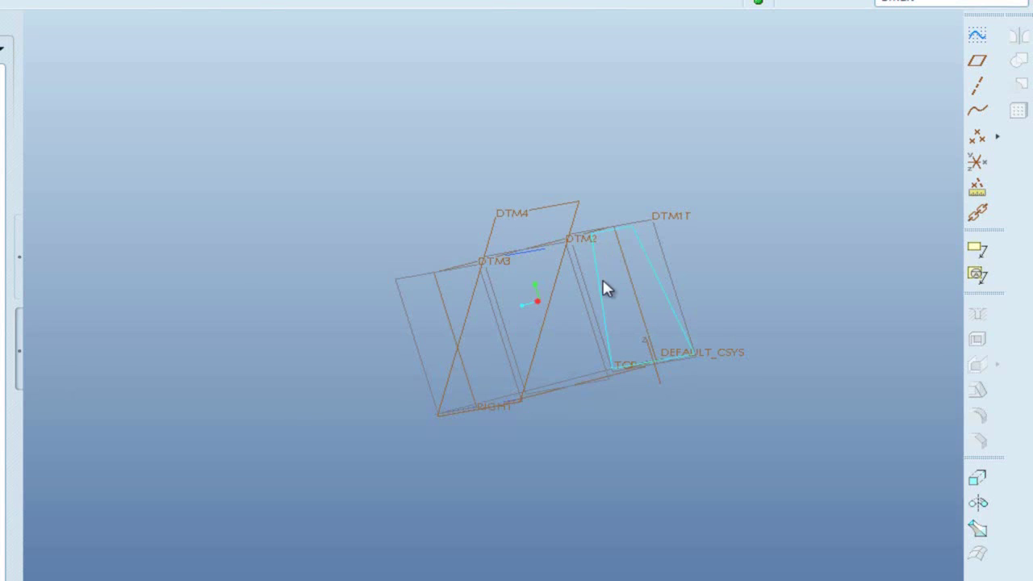
Extrude the trapezoid sketch into a solid reaching up to the DTM3 plane.
{"action": "left_click", "coordinate": [605, 286]}
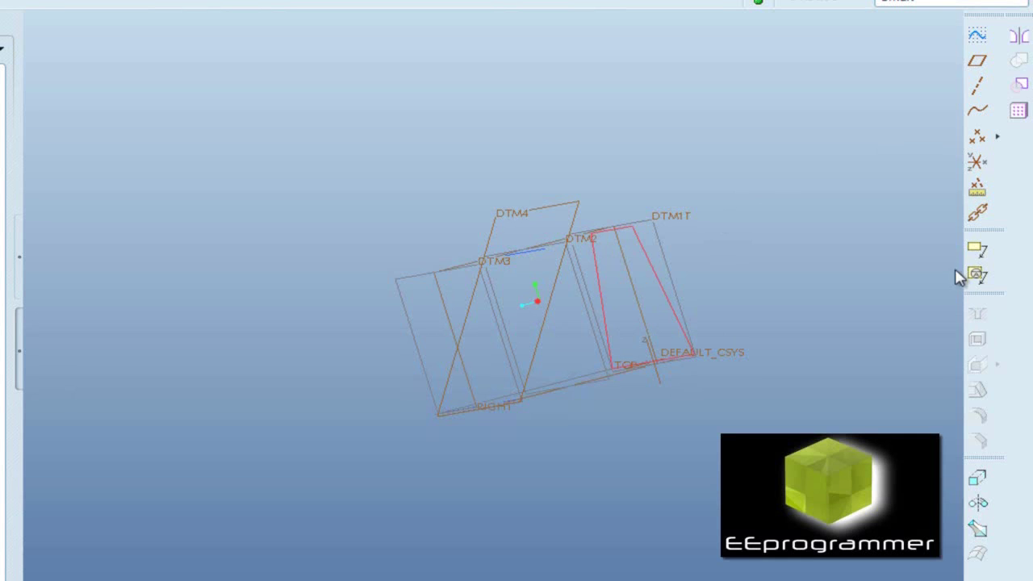
{"action": "left_click", "coordinate": [980, 476]}
{"action": "middle_click_drag", "start_coordinate": [654, 347], "coordinate": [621, 355]}
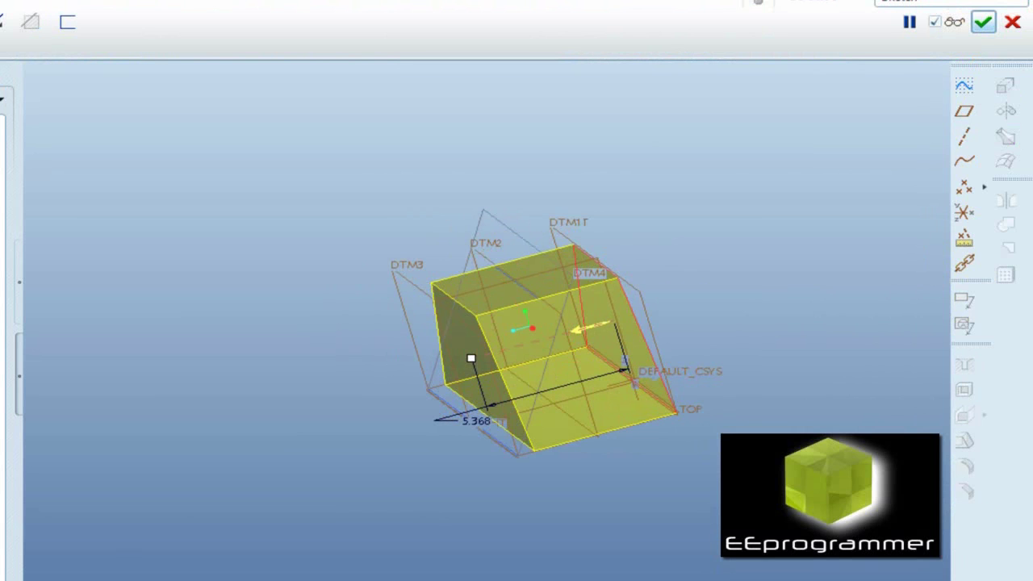
{"action": "key", "text": "Delete"}
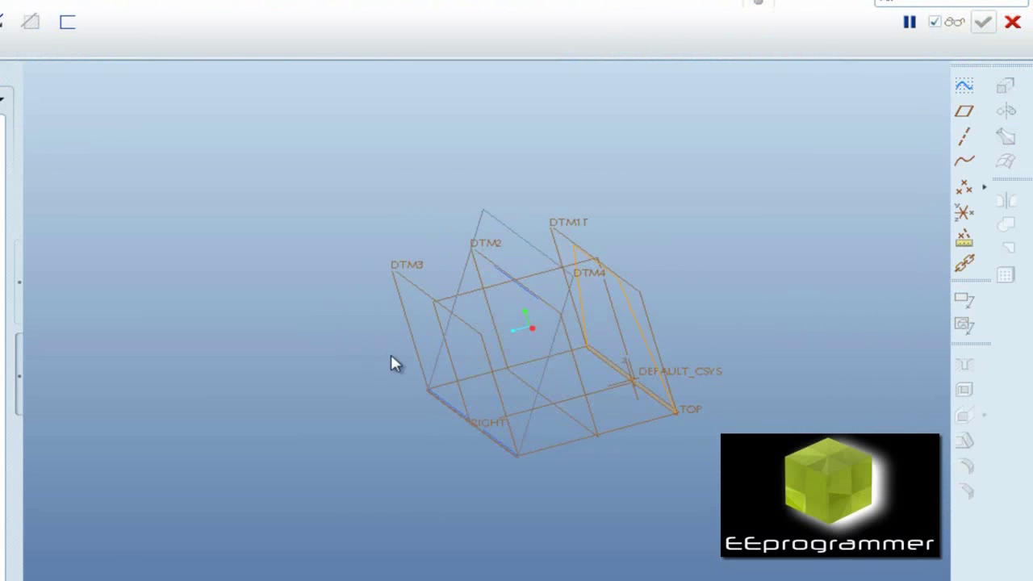
{"action": "left_click", "coordinate": [425, 297]}
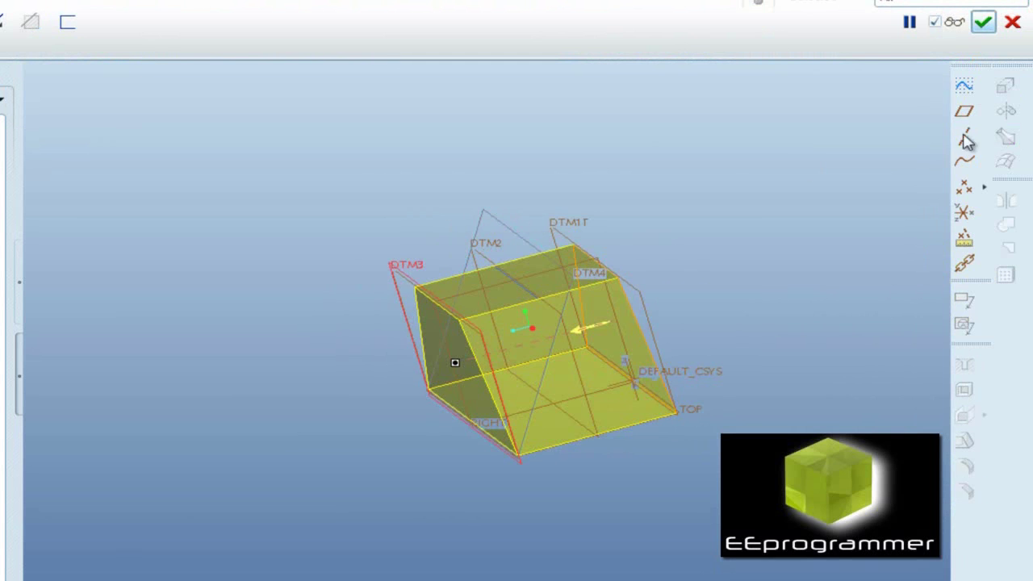
{"action": "left_click", "coordinate": [983, 22]}
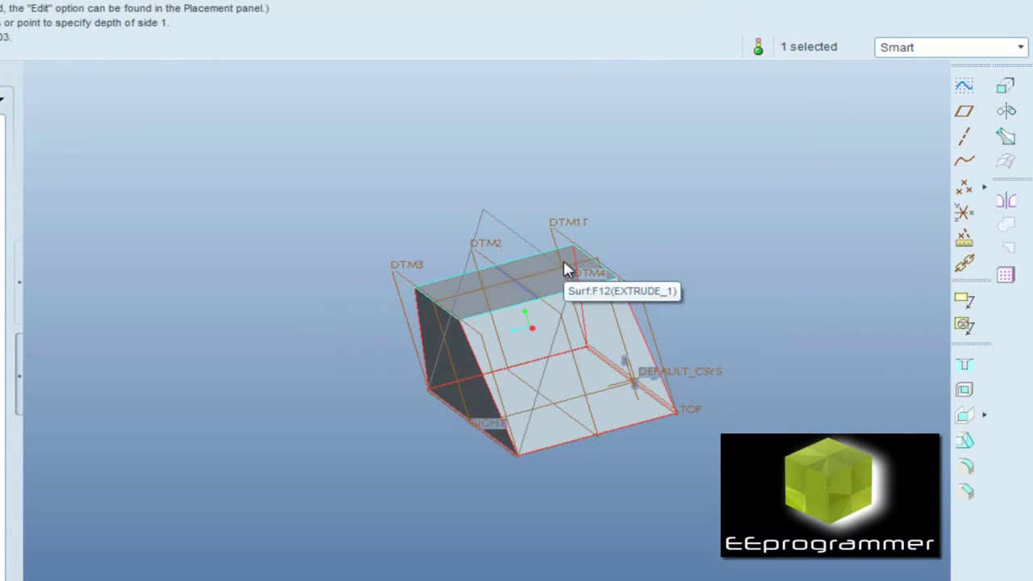
{"action": "left_click", "coordinate": [523, 242]}
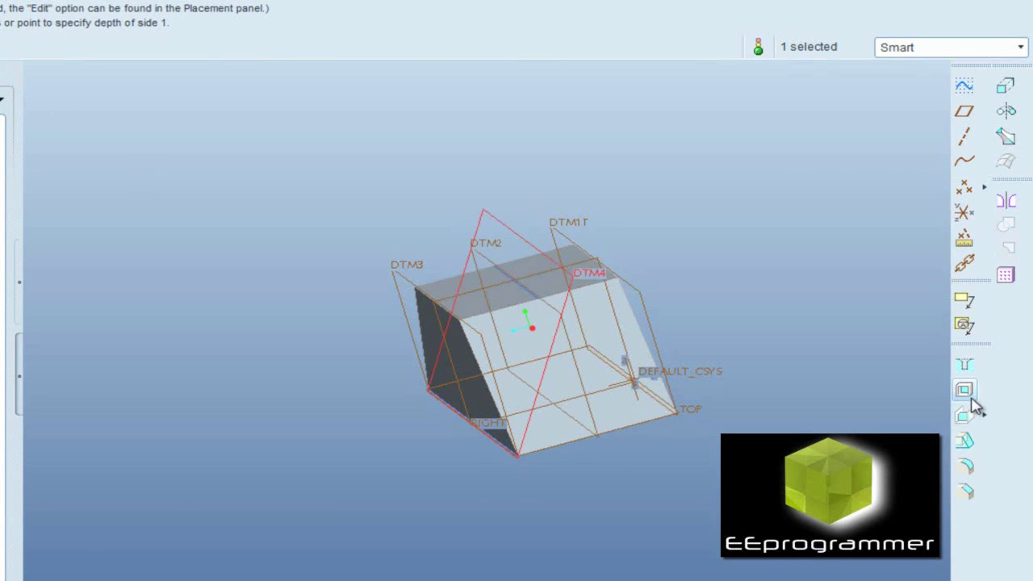
{"action": "left_click", "coordinate": [1005, 87]}
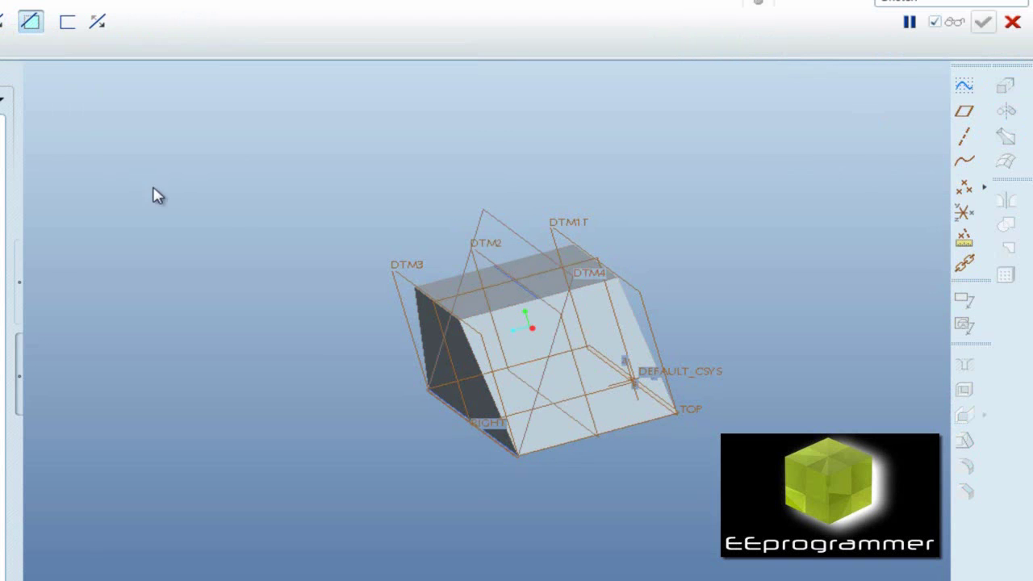
{"action": "mouse_move", "coordinate": [408, 224]}
{"action": "middle_mouse_down"}
{"action": "mouse_move", "coordinate": [425, 204]}
{"action": "mouse_move", "coordinate": [417, 214]}
{"action": "middle_mouse_up"}
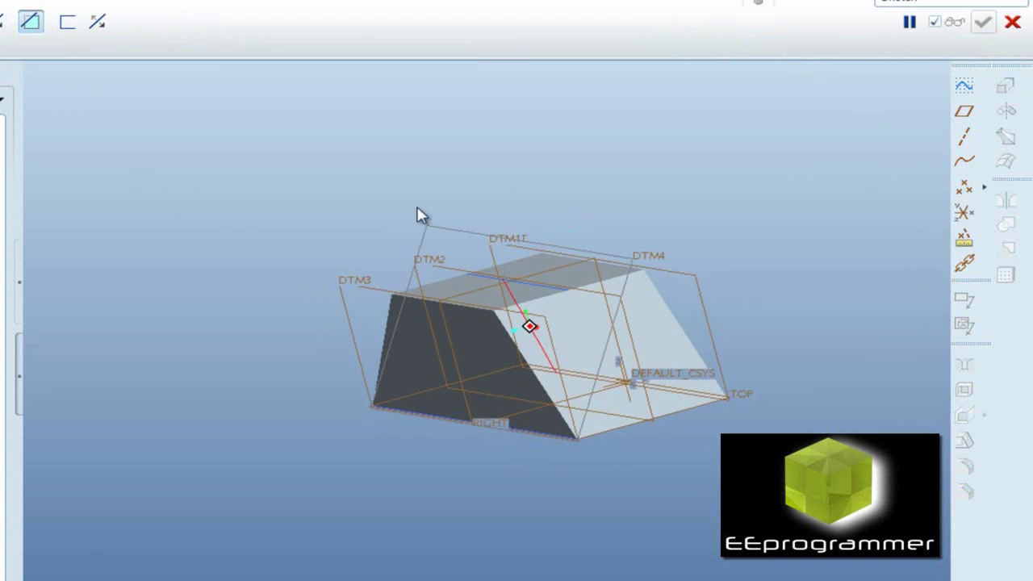
{"action": "left_click", "coordinate": [1013, 21]}
{"action": "left_click", "coordinate": [379, 297]}
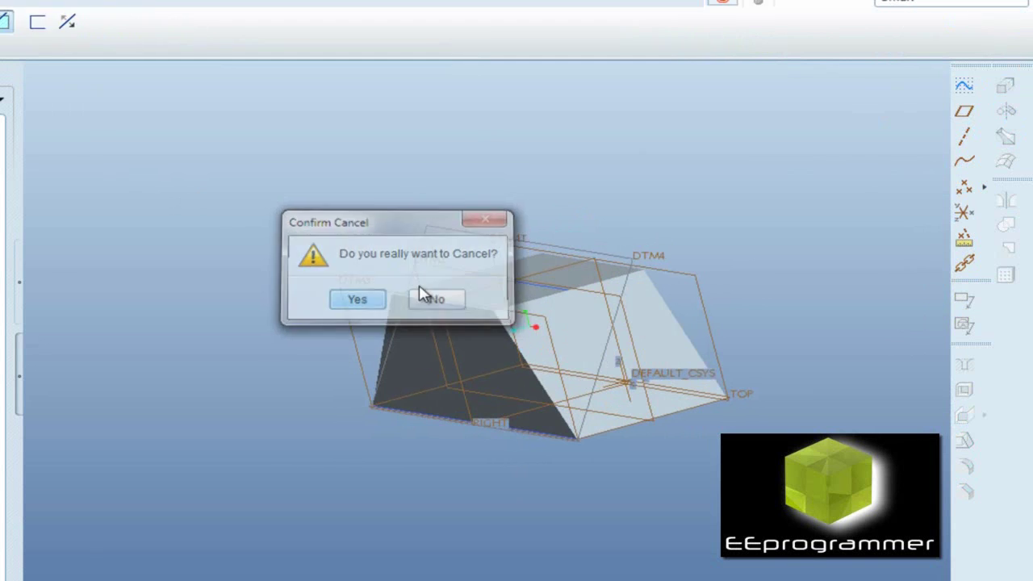
Start a sketch on the angled DTM4 plane, adding the solid's lower edge as a reference alongside the RIGHT plane.
{"action": "middle_click_drag", "start_coordinate": [599, 196], "coordinate": [630, 199]}
{"action": "left_click", "coordinate": [581, 258]}
{"action": "left_click", "coordinate": [966, 87]}
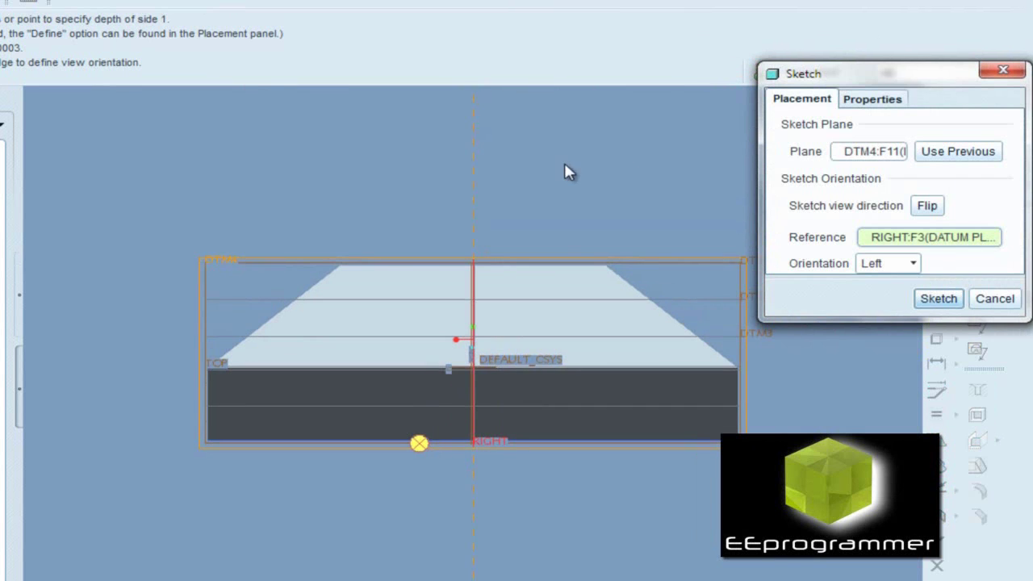
{"action": "left_click", "coordinate": [938, 299]}
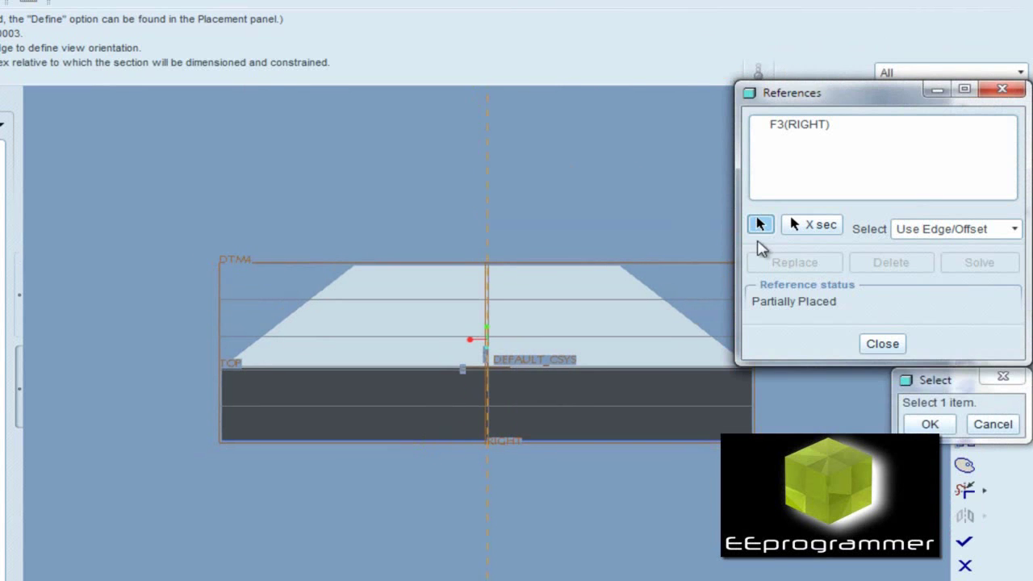
{"action": "left_click", "coordinate": [868, 342]}
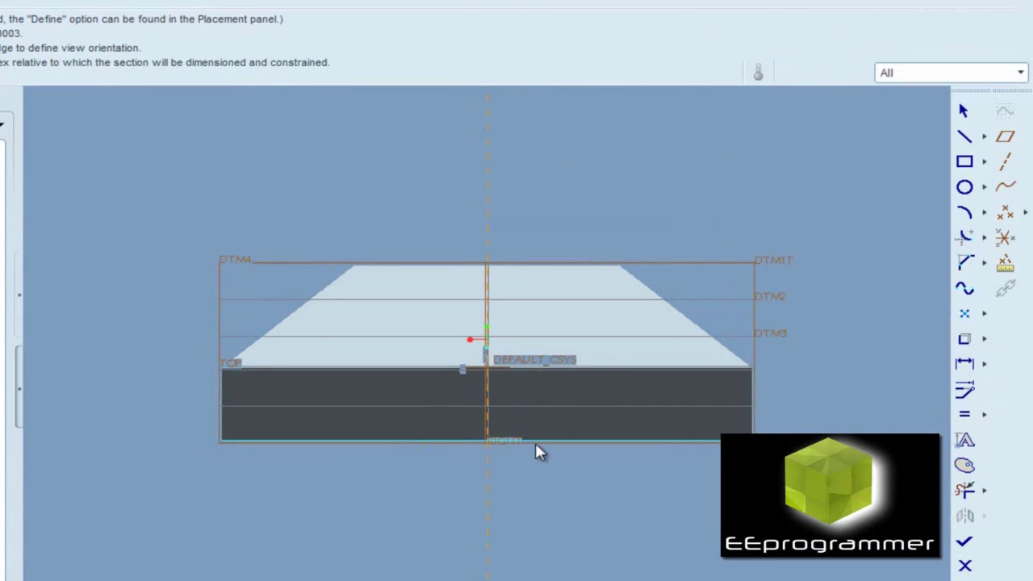
{"action": "left_click", "coordinate": [622, 440]}
{"action": "left_click", "coordinate": [929, 424]}
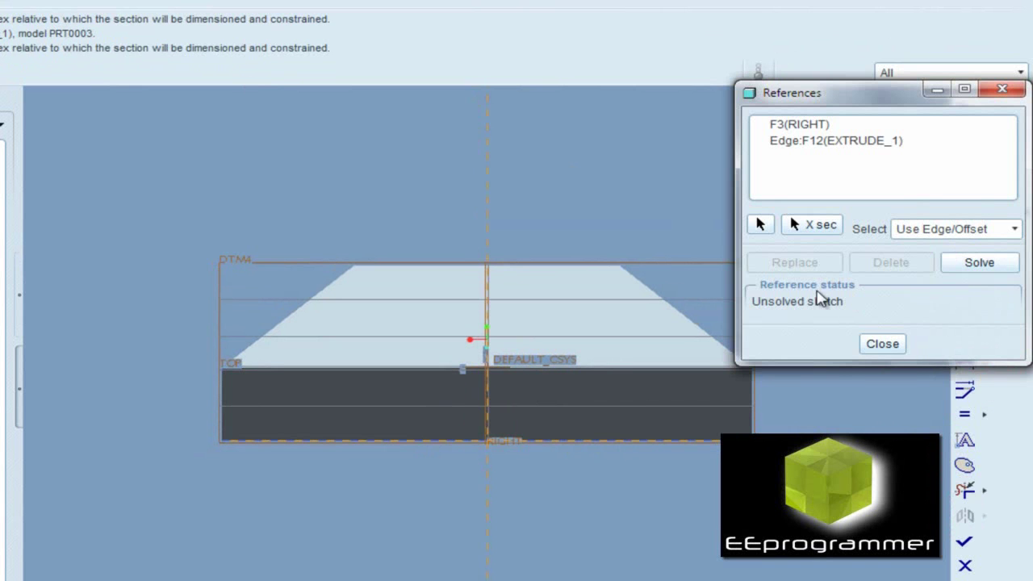
{"action": "left_click", "coordinate": [881, 345]}
Draw a rectangle about 28 wide enclosing the whole solid on DTM4, and finish the sketch.
{"action": "mouse_move", "coordinate": [815, 314]}
{"action": "middle_mouse_down"}
{"action": "mouse_move", "coordinate": [757, 320]}
{"action": "mouse_move", "coordinate": [816, 317]}
{"action": "middle_mouse_up"}
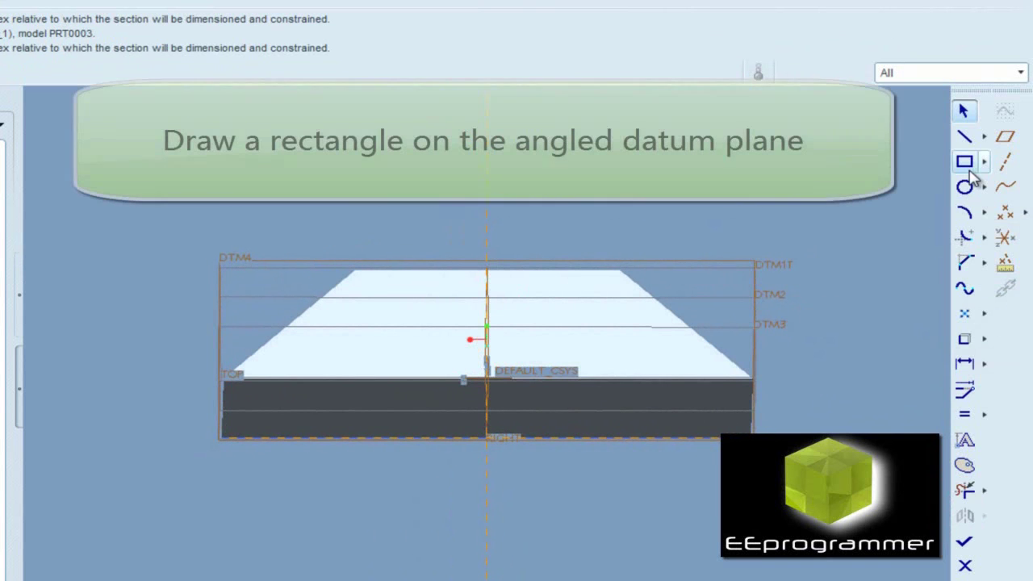
{"action": "left_click", "coordinate": [964, 162]}
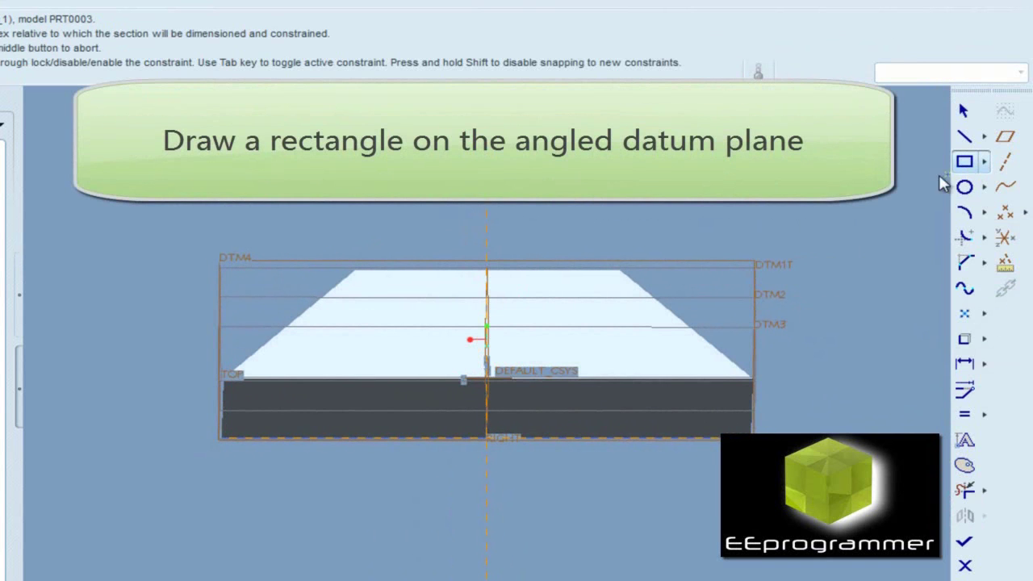
{"action": "left_click", "coordinate": [140, 203]}
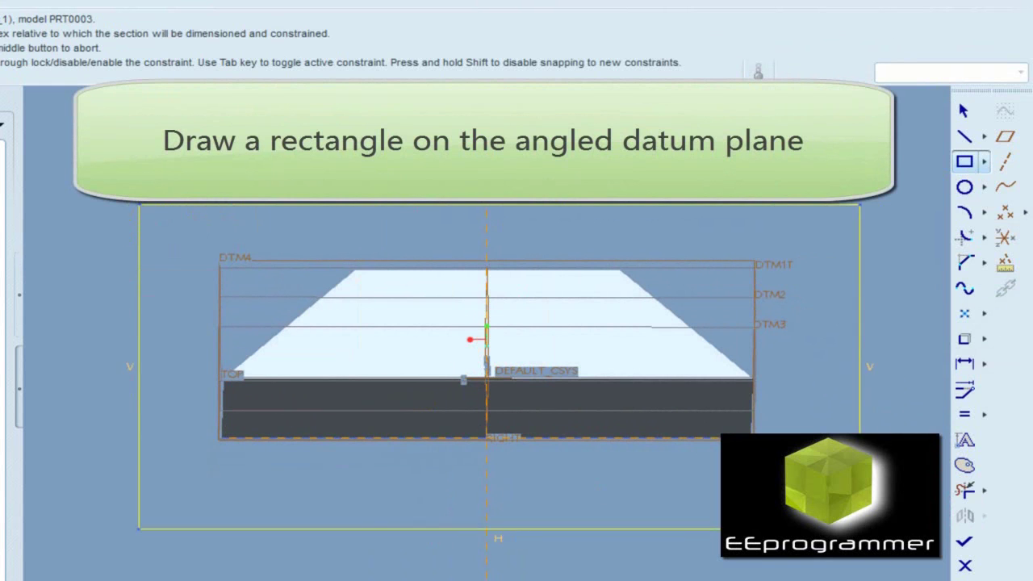
{"action": "left_click", "coordinate": [888, 525]}
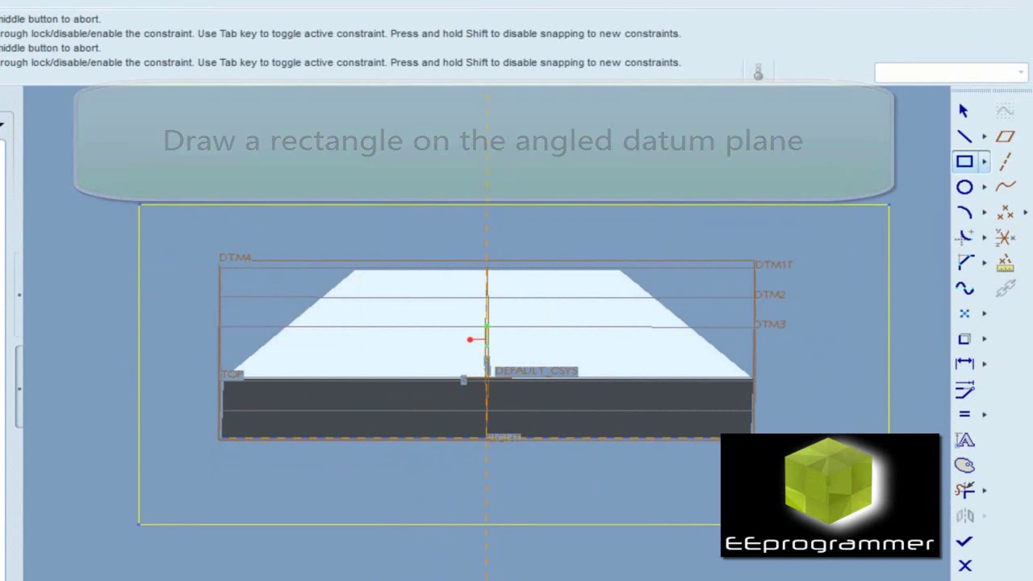
{"action": "left_click", "coordinate": [972, 114]}
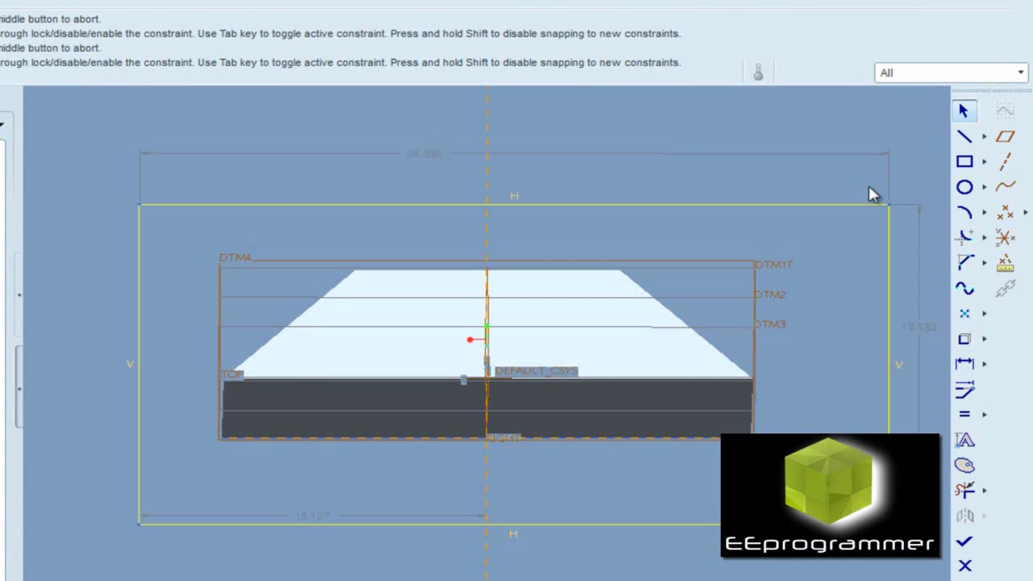
{"action": "left_click", "coordinate": [965, 541]}
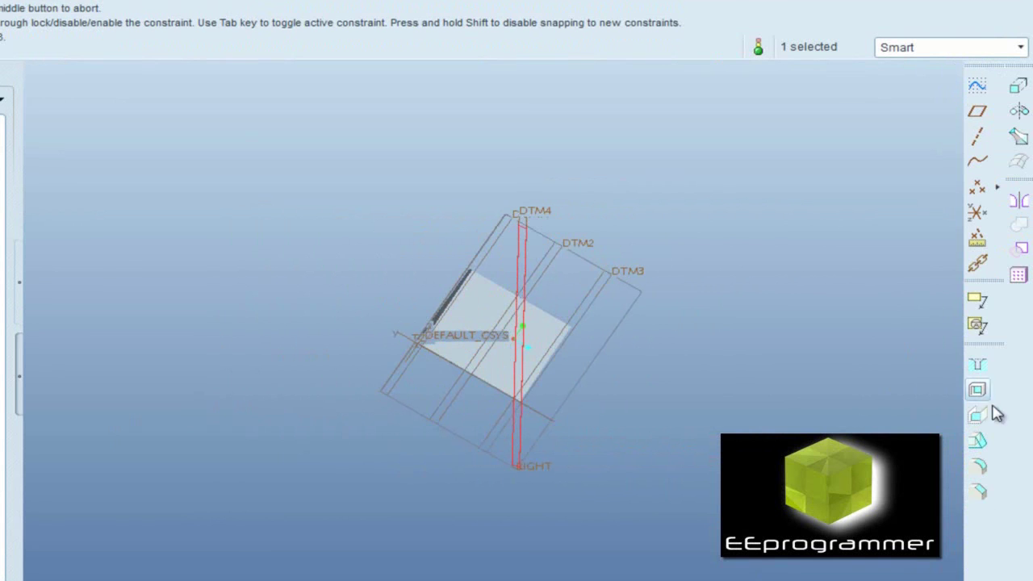
Extrude the rectangle 7.905 deep as a material-removing cut, flipped toward the DTM3 side of the angled plane.
{"action": "left_click", "coordinate": [1019, 114]}
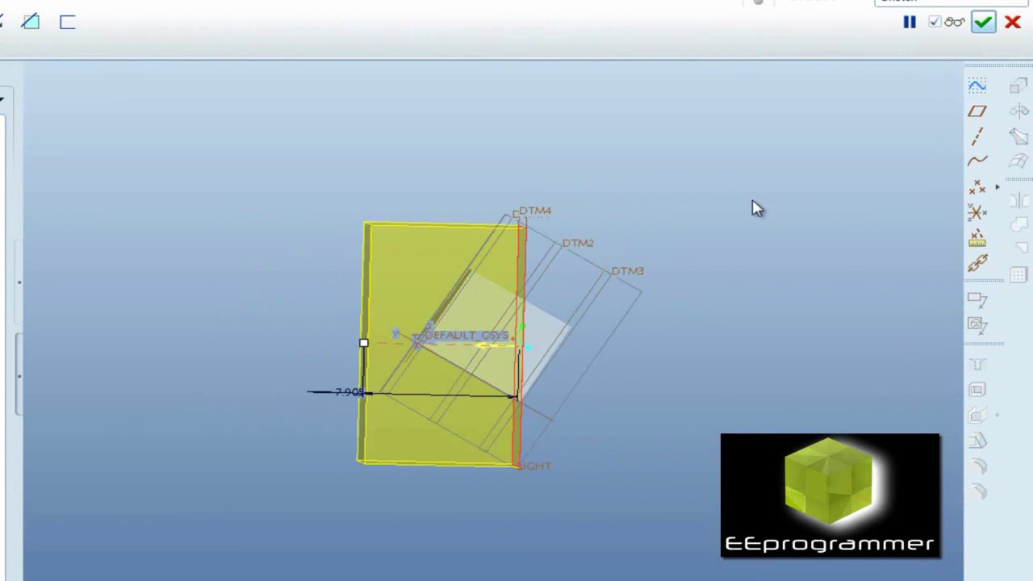
{"action": "left_click", "coordinate": [3, 26]}
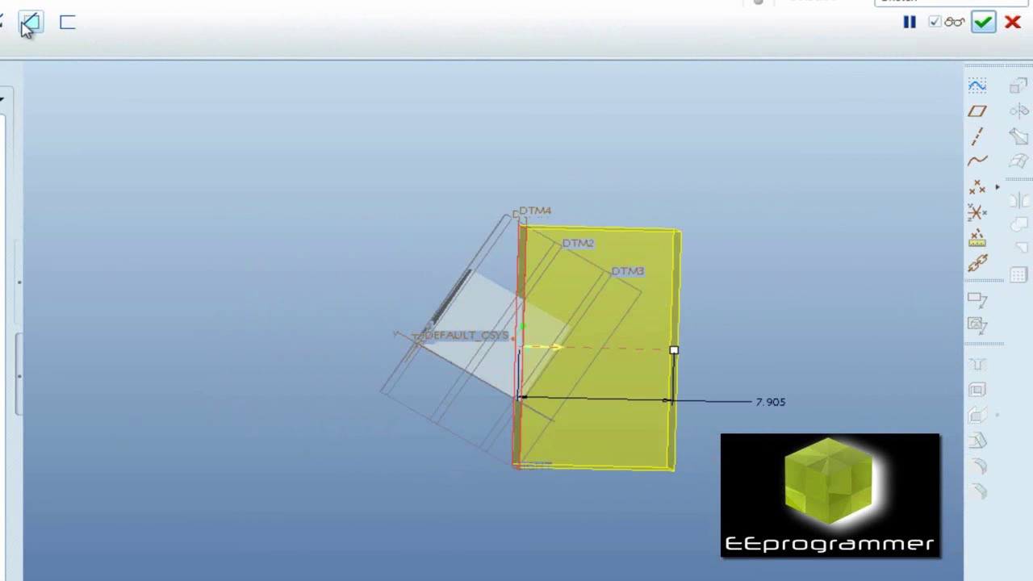
{"action": "left_click", "coordinate": [30, 22]}
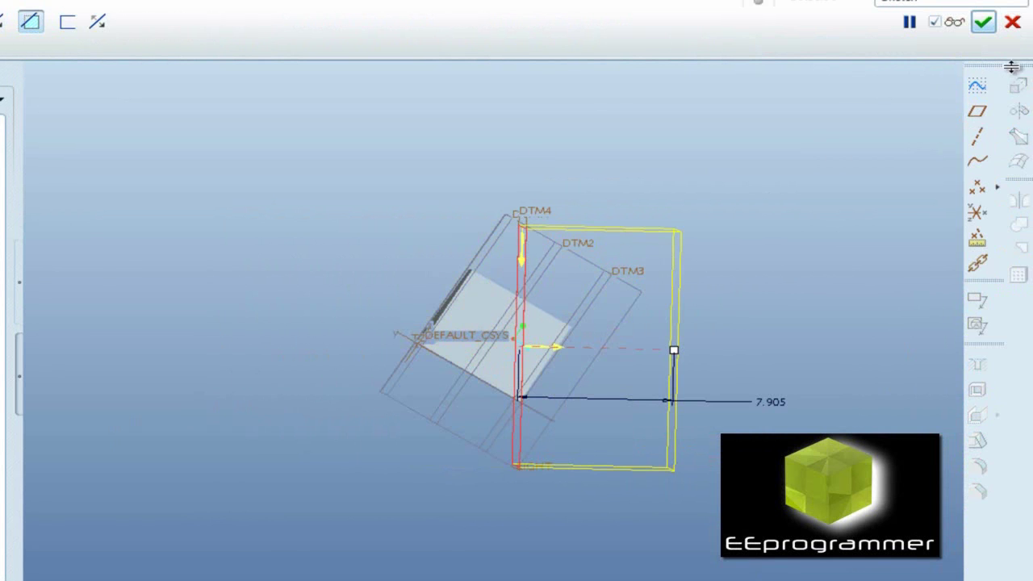
{"action": "left_click", "coordinate": [983, 22]}
Shell the cut solid and set its wall thickness.
{"action": "middle_click_drag", "start_coordinate": [836, 232], "coordinate": [800, 307]}
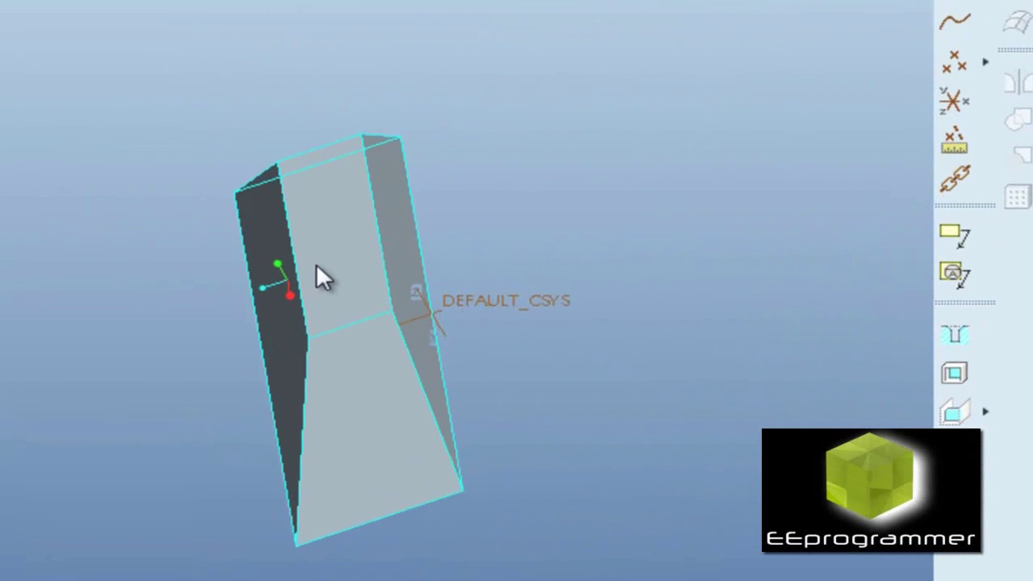
{"action": "left_click", "coordinate": [550, 315]}
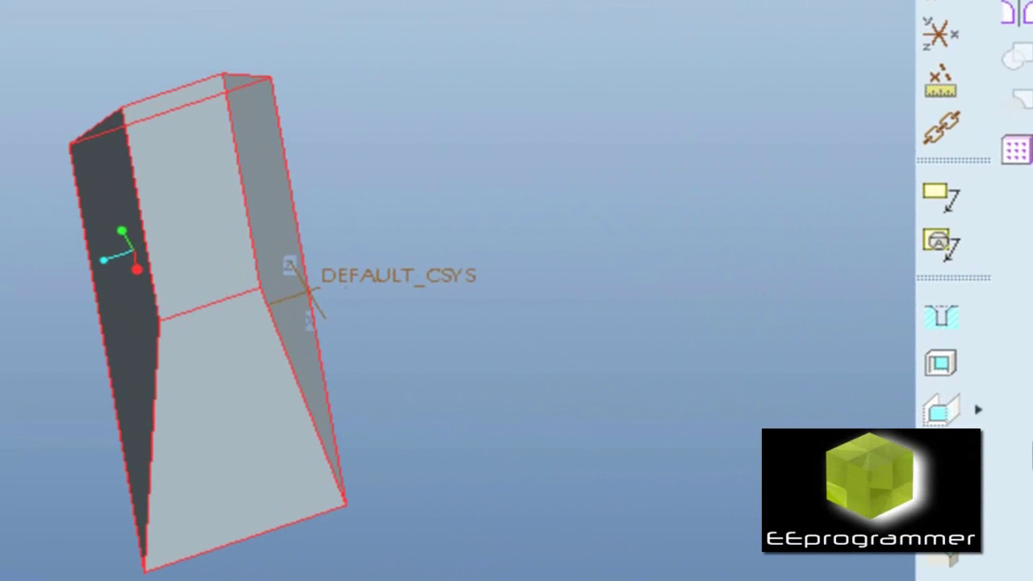
{"action": "left_click", "coordinate": [936, 319]}
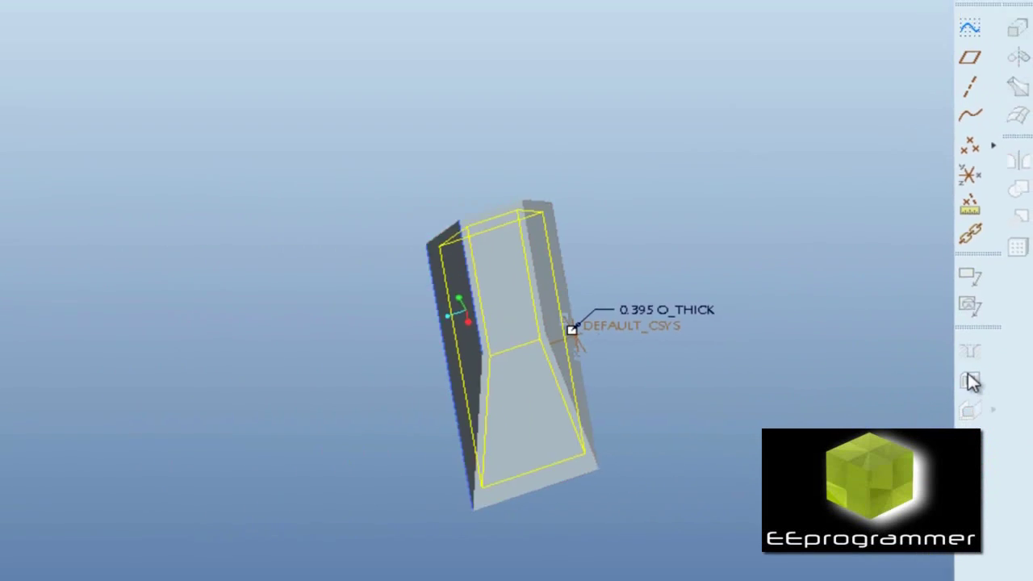
{"action": "double_click", "coordinate": [688, 319]}
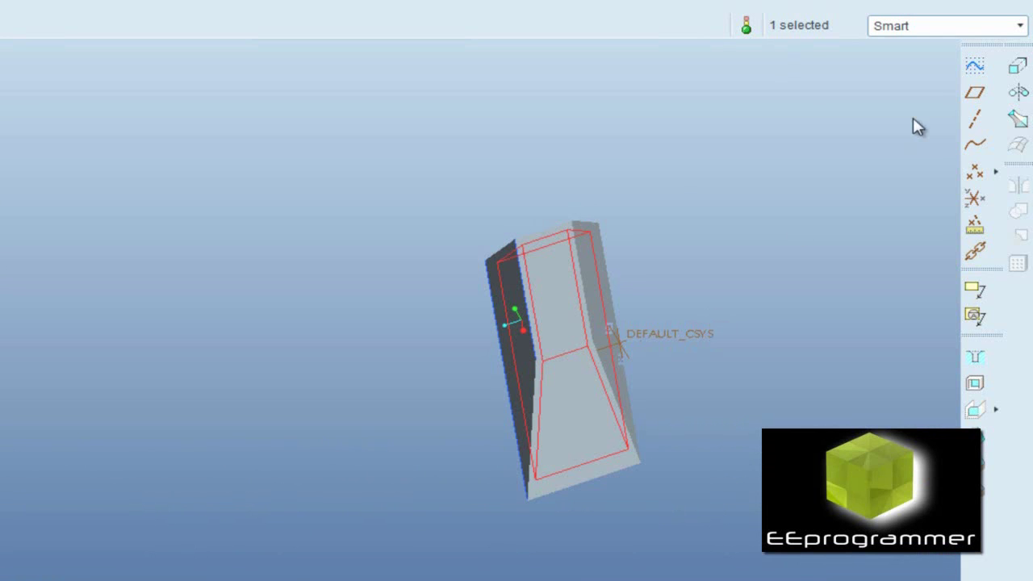
Start a sketch on the solid's narrow rectangular face, keeping the default reference with Right orientation.
{"action": "left_click", "coordinate": [975, 65]}
{"action": "left_click", "coordinate": [558, 309]}
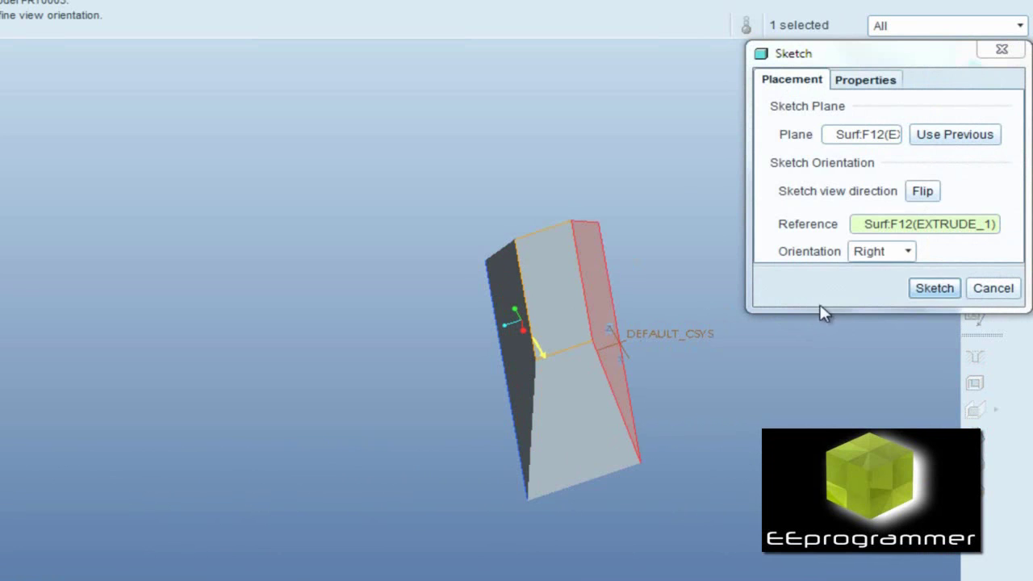
{"action": "left_click", "coordinate": [933, 291]}
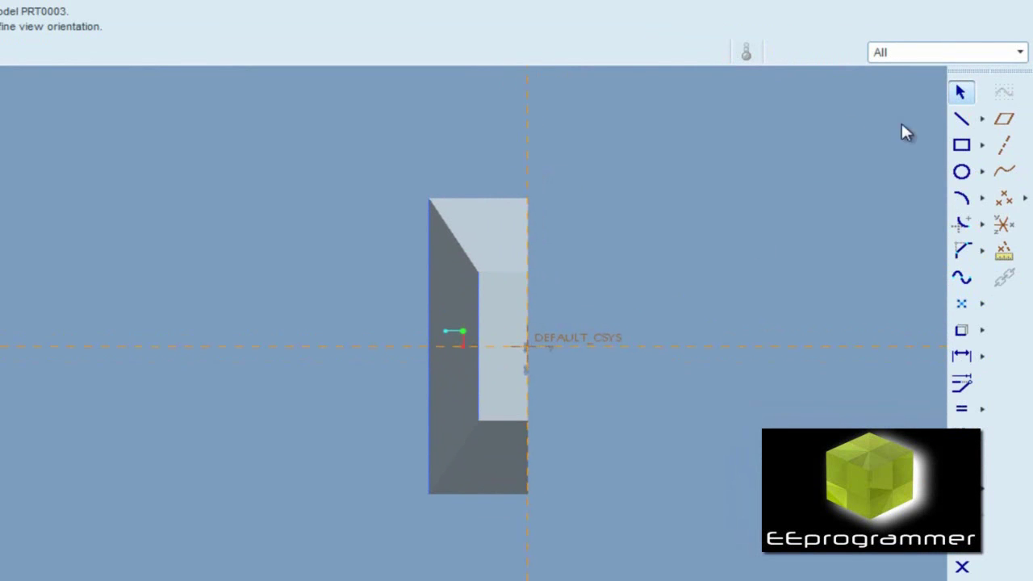
Project the four single edges of the rectangular face into the sketch as a closed outline.
{"action": "left_click", "coordinate": [963, 145]}
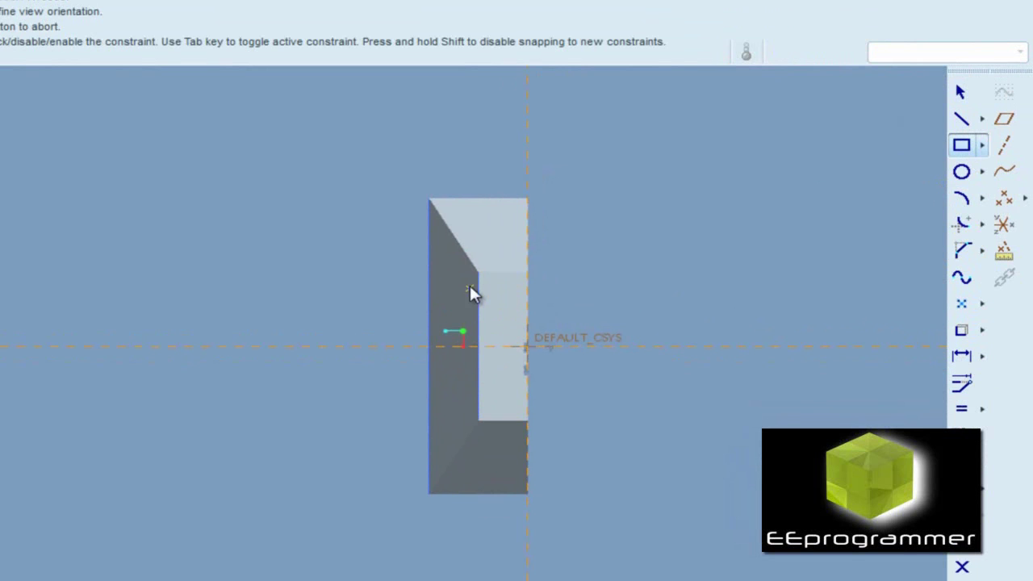
{"action": "left_click", "coordinate": [961, 332]}
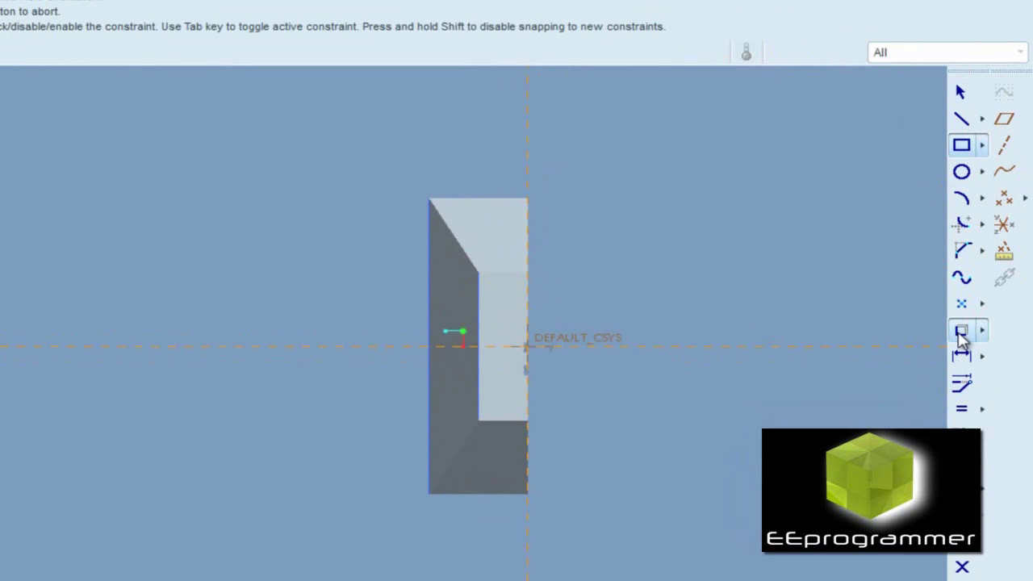
{"action": "left_click", "coordinate": [478, 335]}
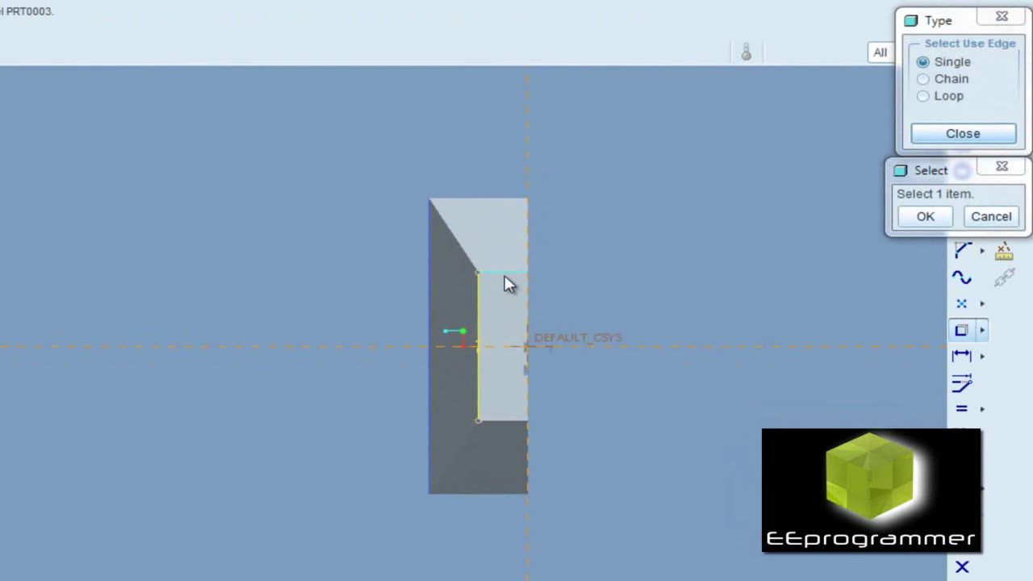
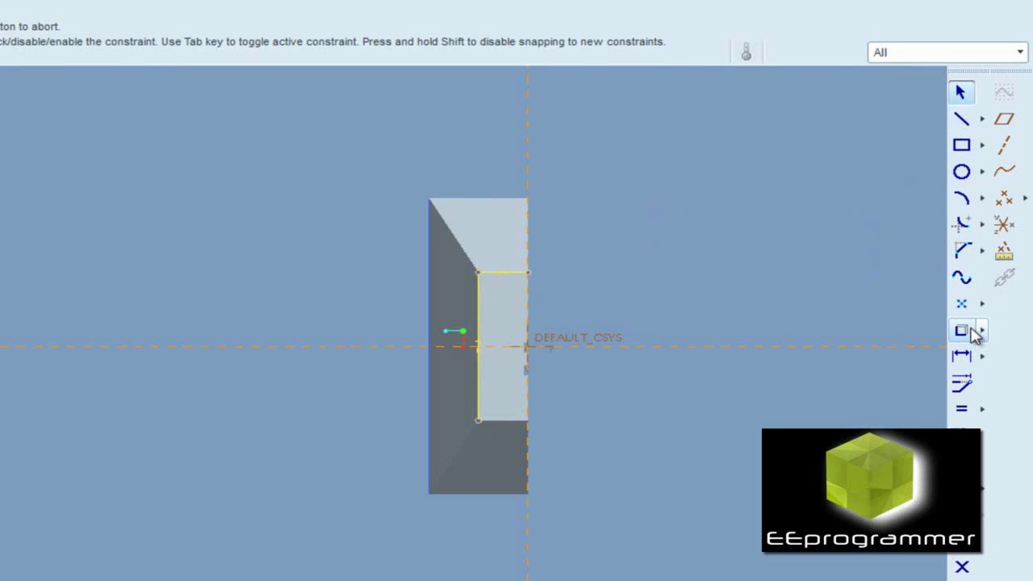
{"action": "left_click", "coordinate": [963, 333]}
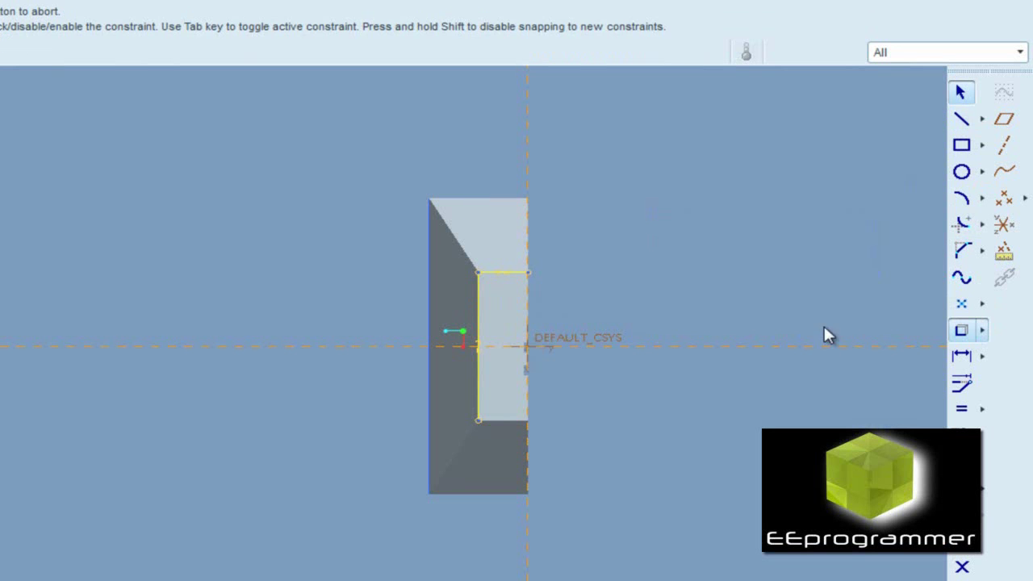
{"action": "left_click", "coordinate": [529, 341]}
{"action": "left_click", "coordinate": [517, 420]}
{"action": "left_click", "coordinate": [925, 216]}
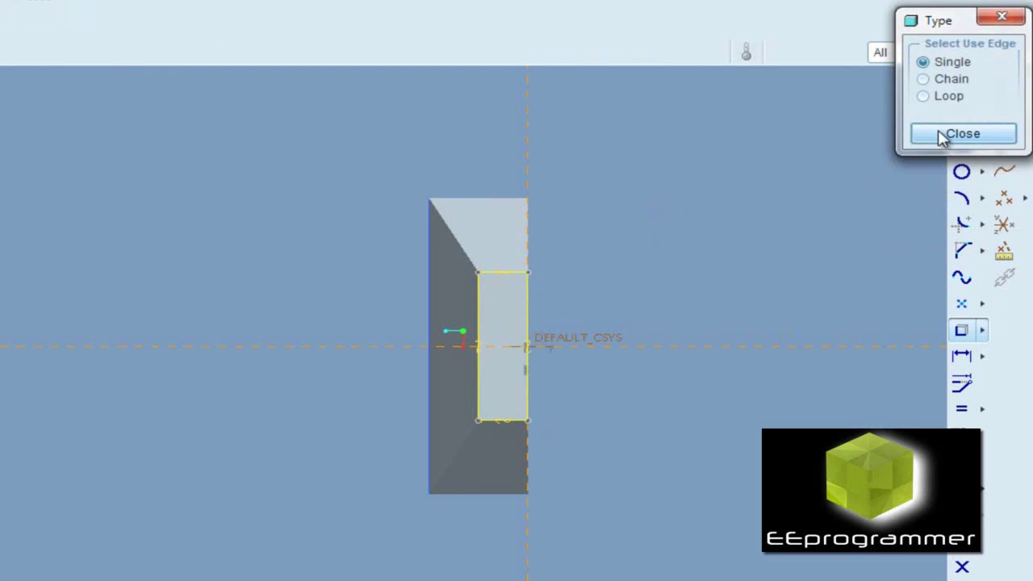
{"action": "left_click", "coordinate": [948, 134]}
{"action": "left_click", "coordinate": [961, 145]}
{"action": "left_click", "coordinate": [478, 285]}
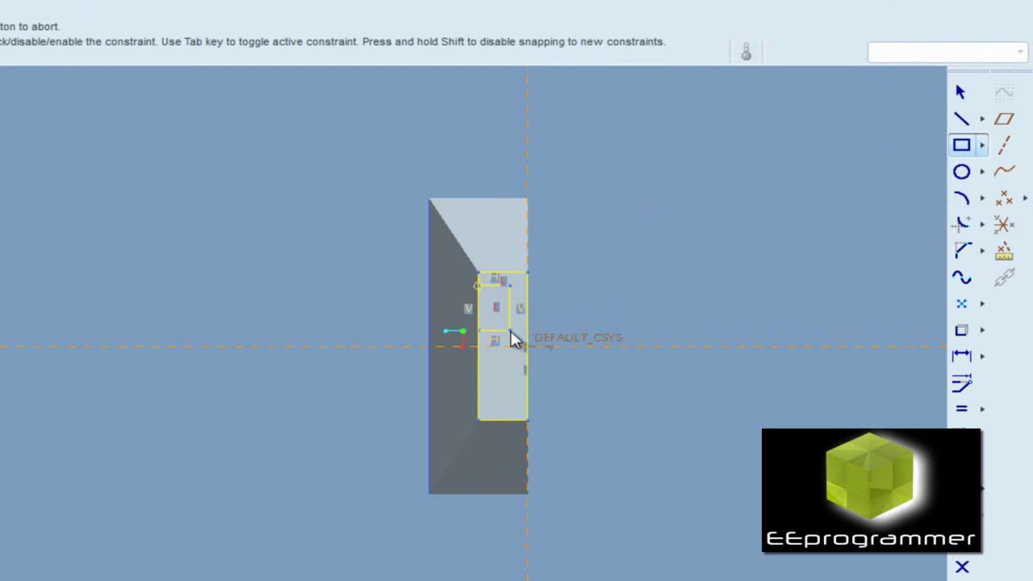
{"action": "left_click", "coordinate": [578, 301]}
{"action": "middle_click", "coordinate": [579, 300]}
Draw a rectangle about 1.85 wide and 8.27 tall inside the projected outline.
{"action": "left_click", "coordinate": [969, 150]}
{"action": "scroll", "coordinate": [404, 319], "scroll_direction": "up", "scroll_amount": 4}
{"action": "left_click", "coordinate": [588, 239]}
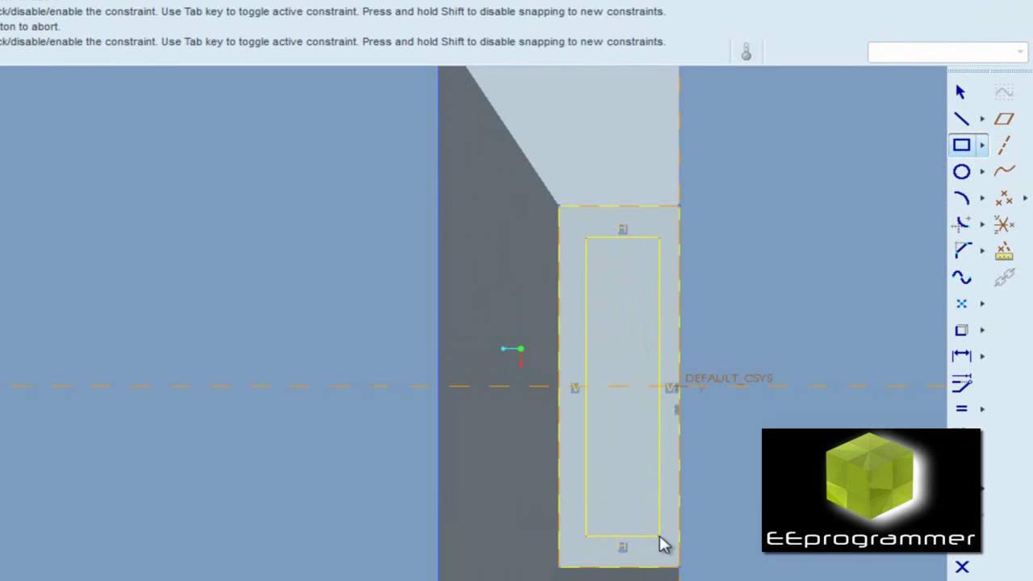
{"action": "left_click", "coordinate": [660, 536]}
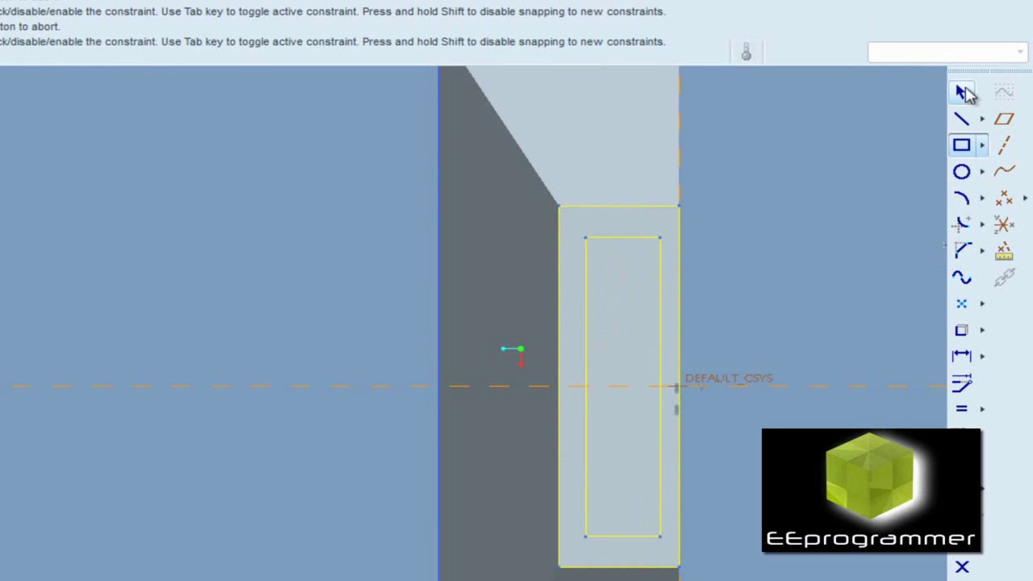
{"action": "left_click", "coordinate": [966, 93]}
Set the inner rectangle's width to 2 and its offset from the outline's right edge to 0.2.
{"action": "double_click", "coordinate": [618, 228]}
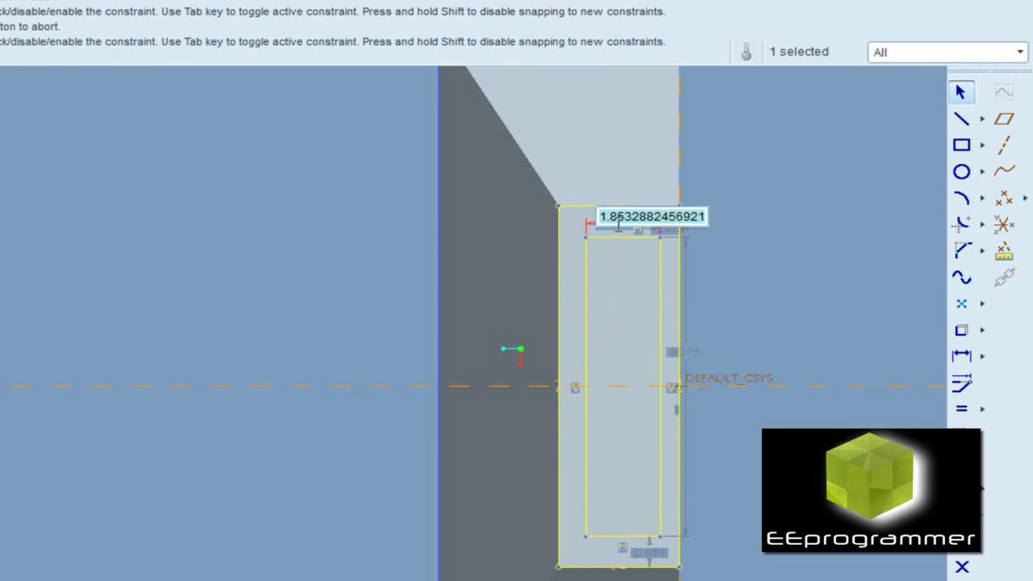
{"action": "type", "text": "2"}
{"action": "key", "text": "Return"}
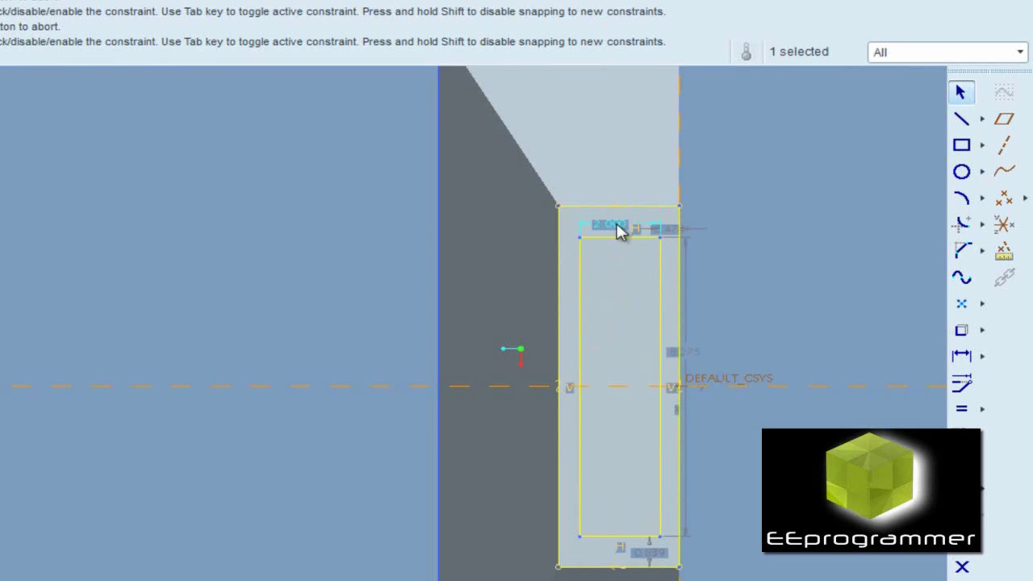
{"action": "double_click", "coordinate": [666, 234]}
{"action": "type", "text": "0.1"}
{"action": "key", "text": "Return"}
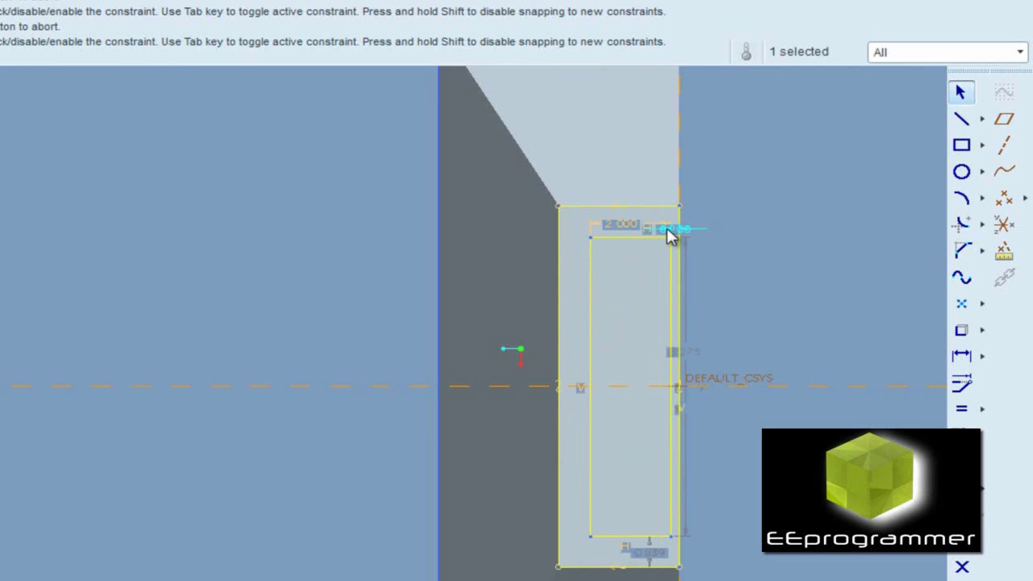
Set the gap between the lower edges of the inner rectangle and the outline to 0.2.
{"action": "left_click", "coordinate": [652, 556]}
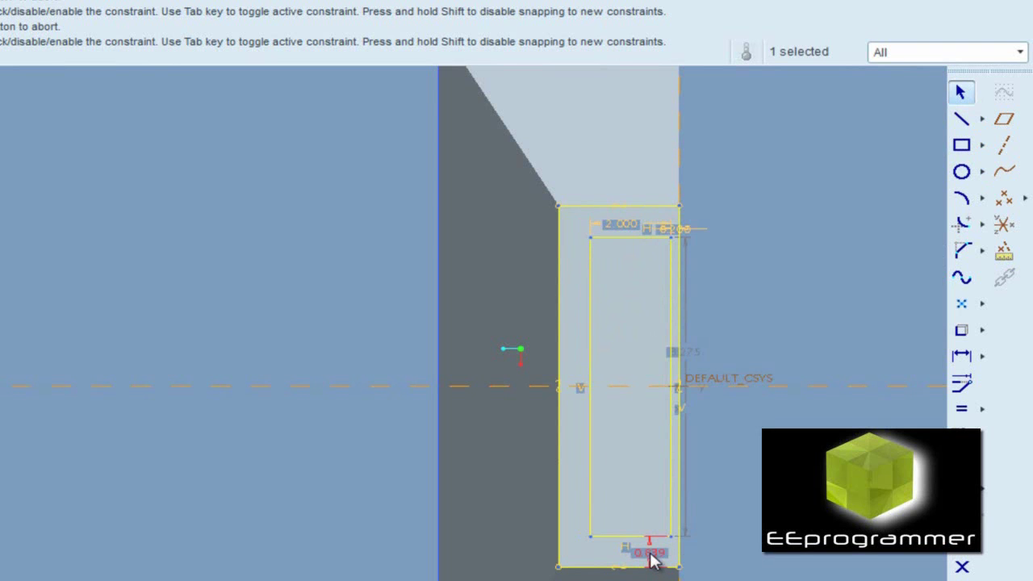
{"action": "double_click", "coordinate": [652, 555]}
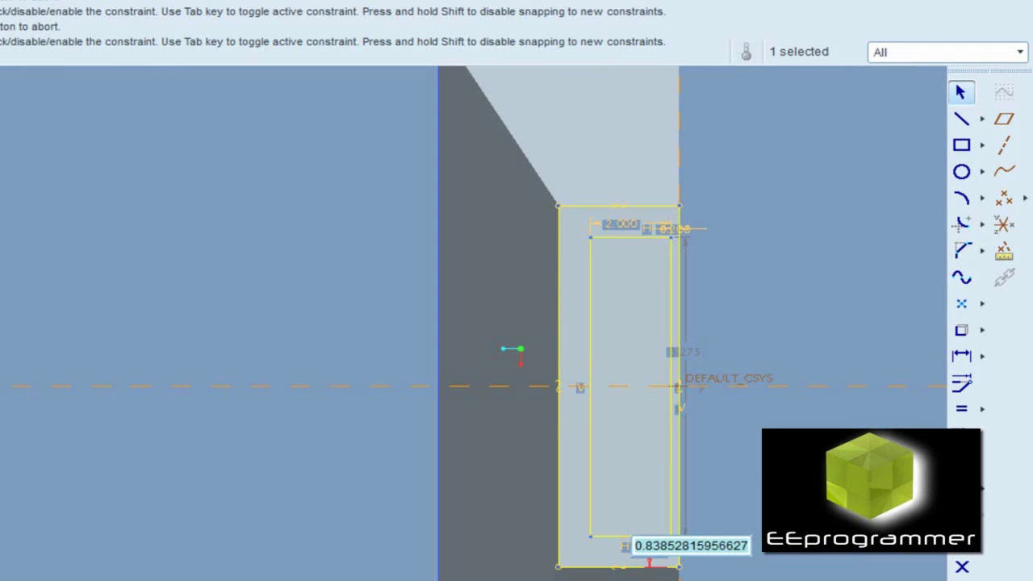
{"action": "key", "text": "BackSpace"}
{"action": "type", "text": "2"}
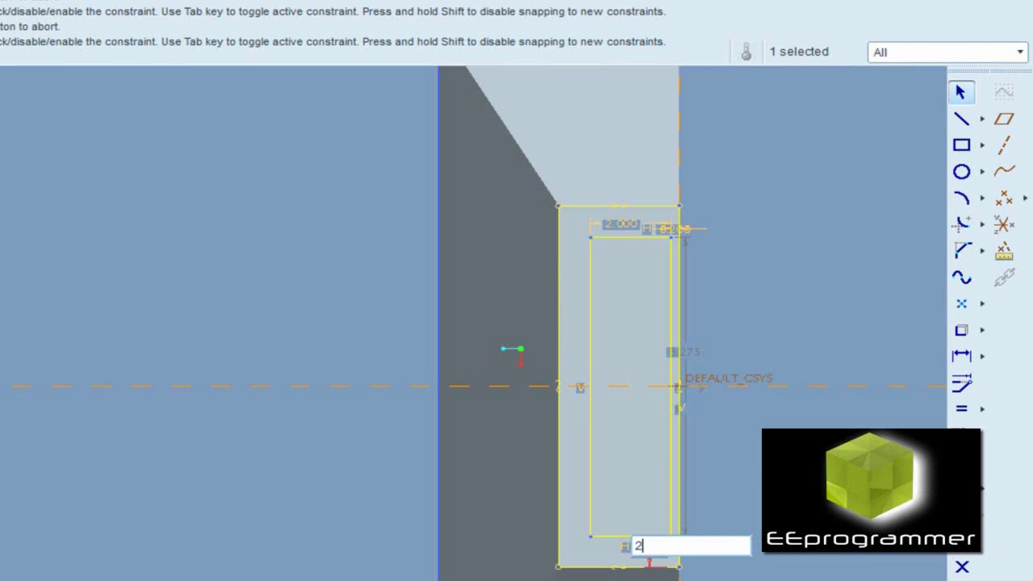
{"action": "key", "text": "BackSpace"}
{"action": "type", "text": "0.2"}
{"action": "key", "text": "Return"}
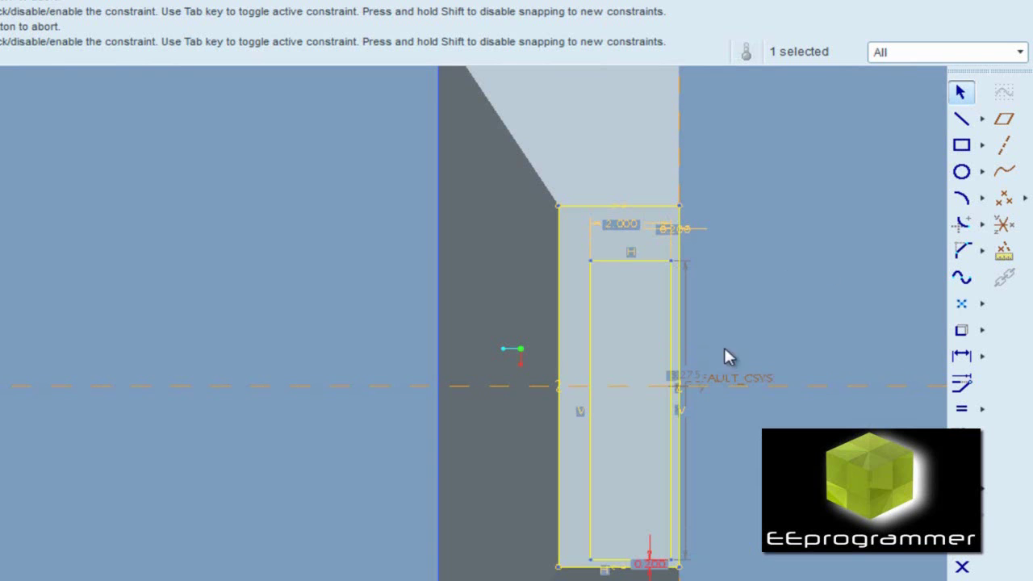
Set the inner rectangle's height to 10.
{"action": "double_click", "coordinate": [687, 369]}
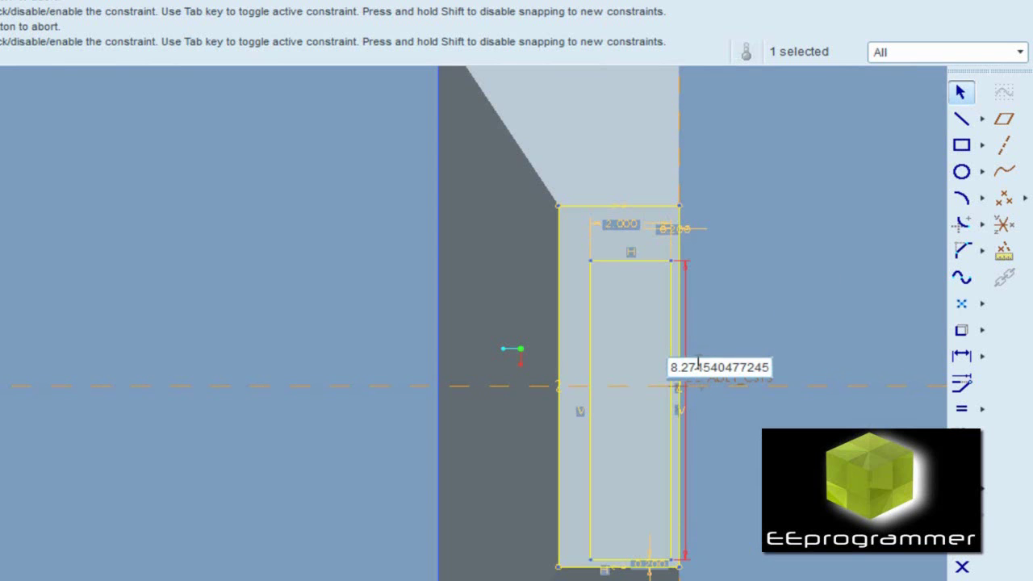
{"action": "double_click", "coordinate": [674, 368]}
{"action": "type", "text": "10"}
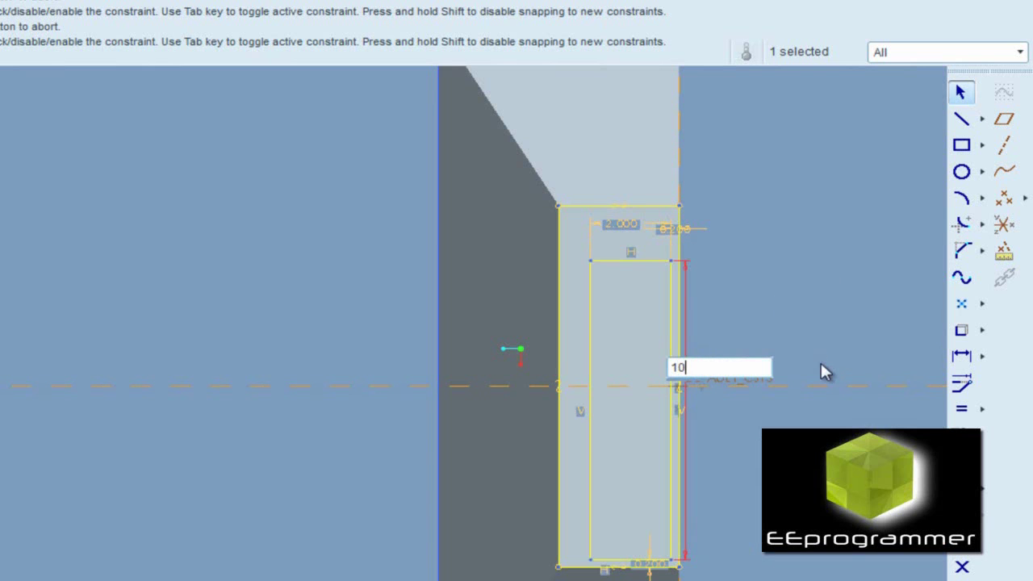
{"action": "key", "text": "Return"}
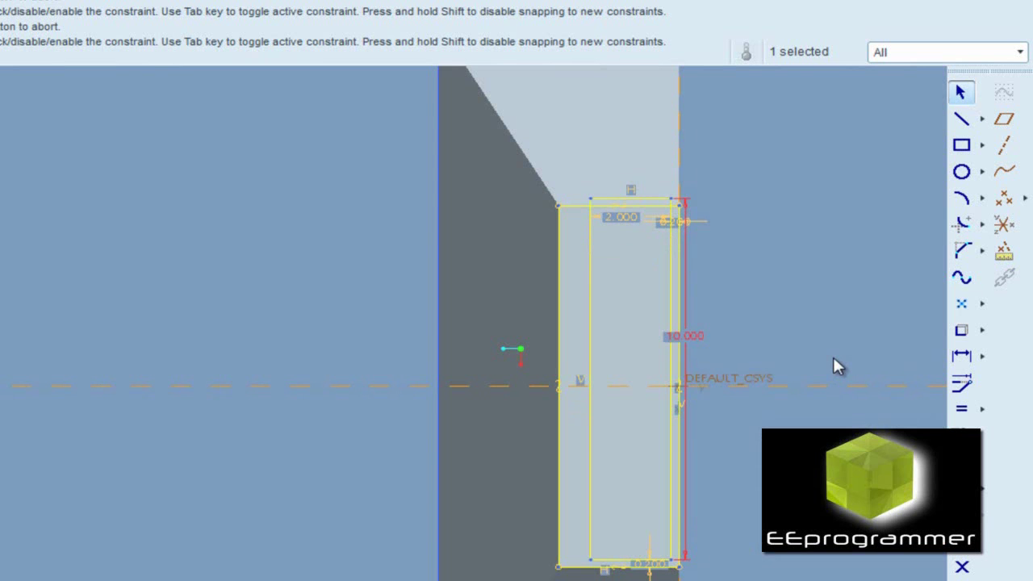
{"action": "double_click", "coordinate": [684, 336]}
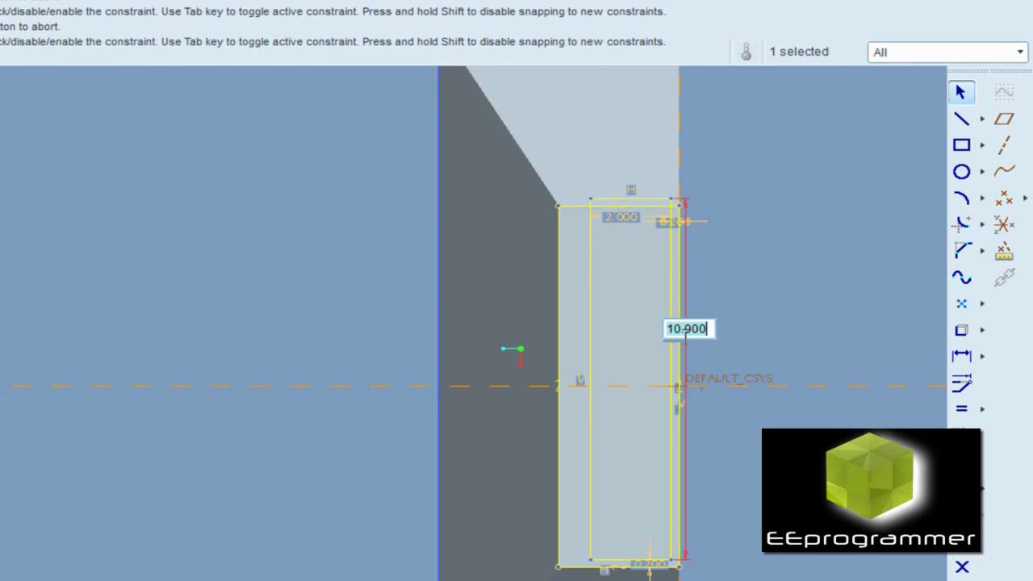
{"action": "left_click", "coordinate": [708, 329]}
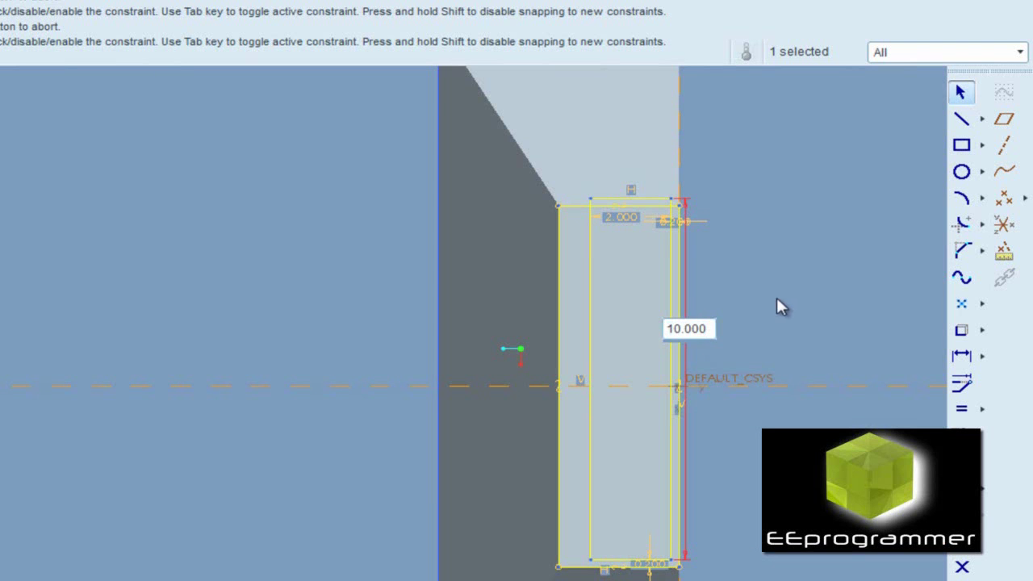
{"action": "key", "text": "Return"}
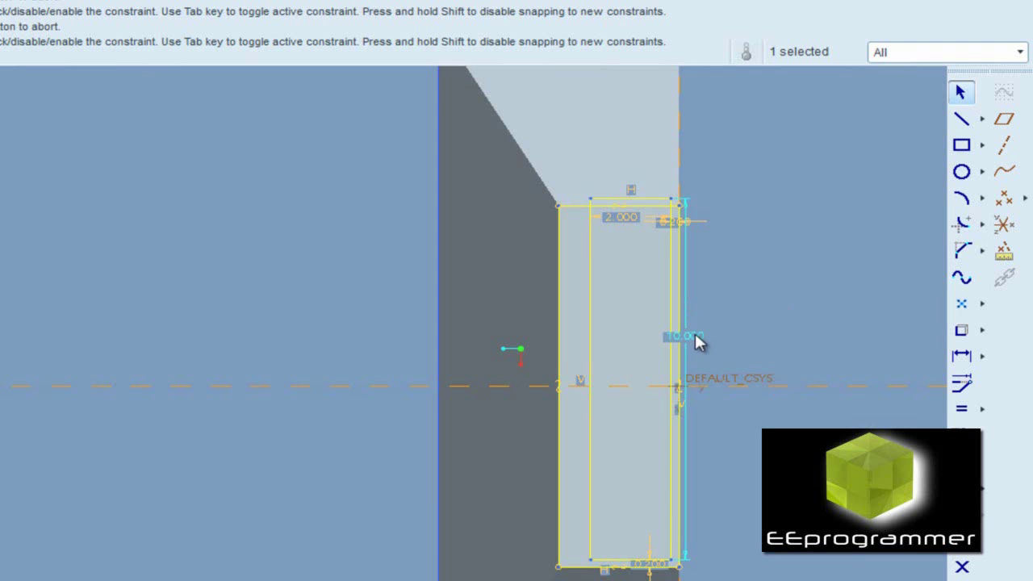
{"action": "left_click", "coordinate": [696, 340]}
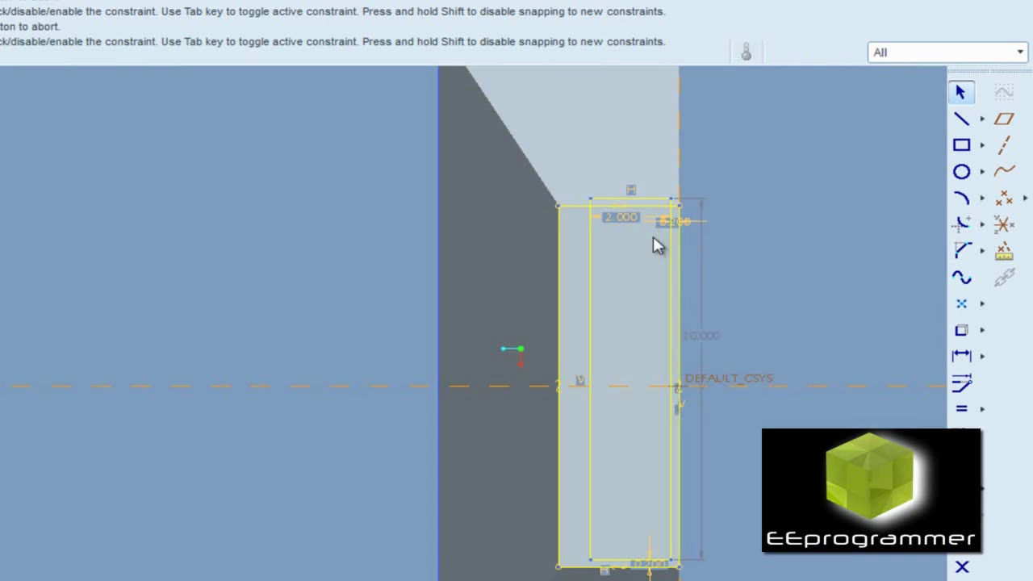
Pull the inner rectangle's upper right corner back inside the outline, and dimension the gap between the two upper edges as 0.2.
{"action": "left_click_drag", "start_coordinate": [673, 207], "coordinate": [667, 239]}
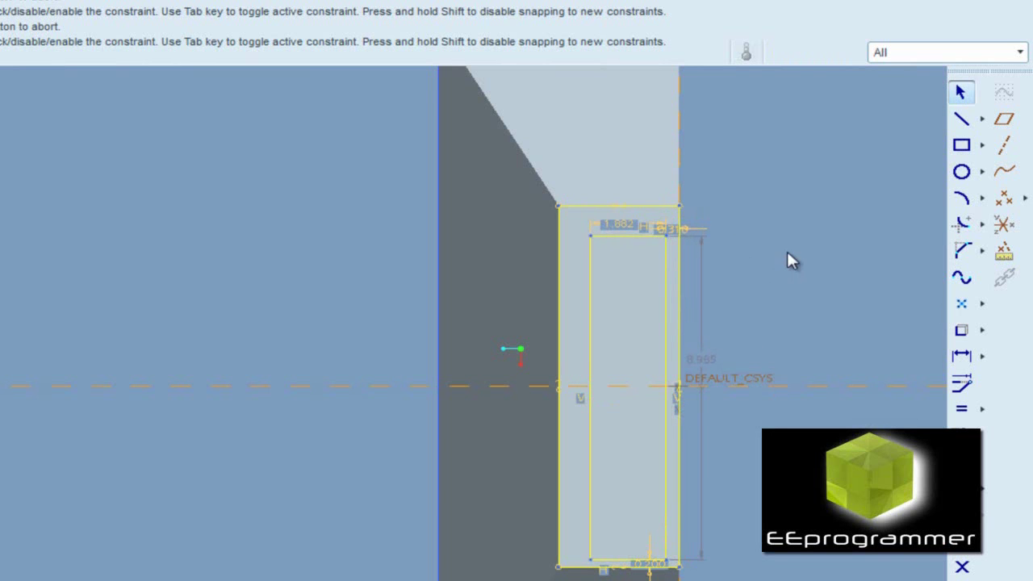
{"action": "left_click", "coordinate": [961, 356]}
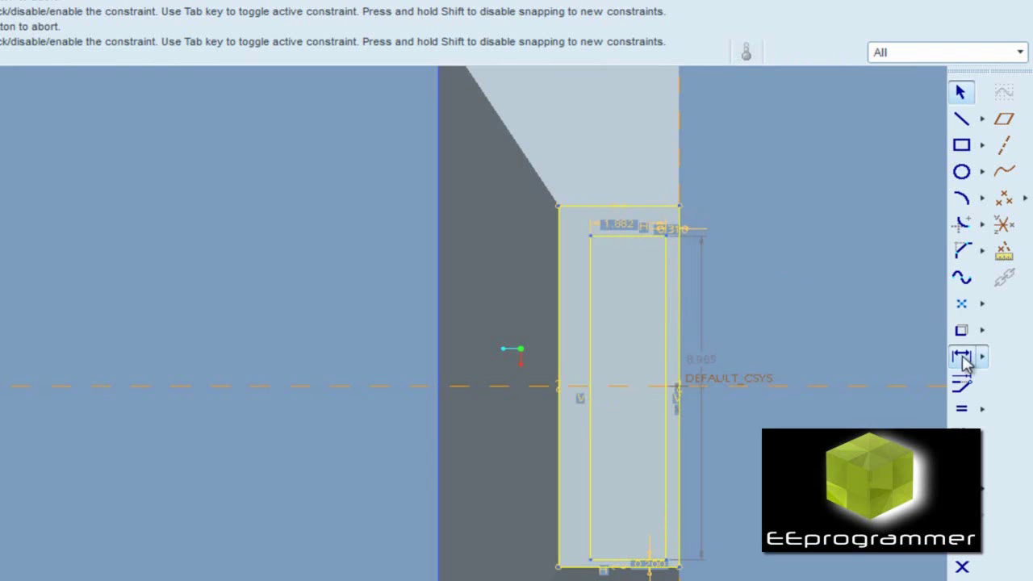
{"action": "left_click", "coordinate": [601, 239]}
{"action": "left_click", "coordinate": [595, 207]}
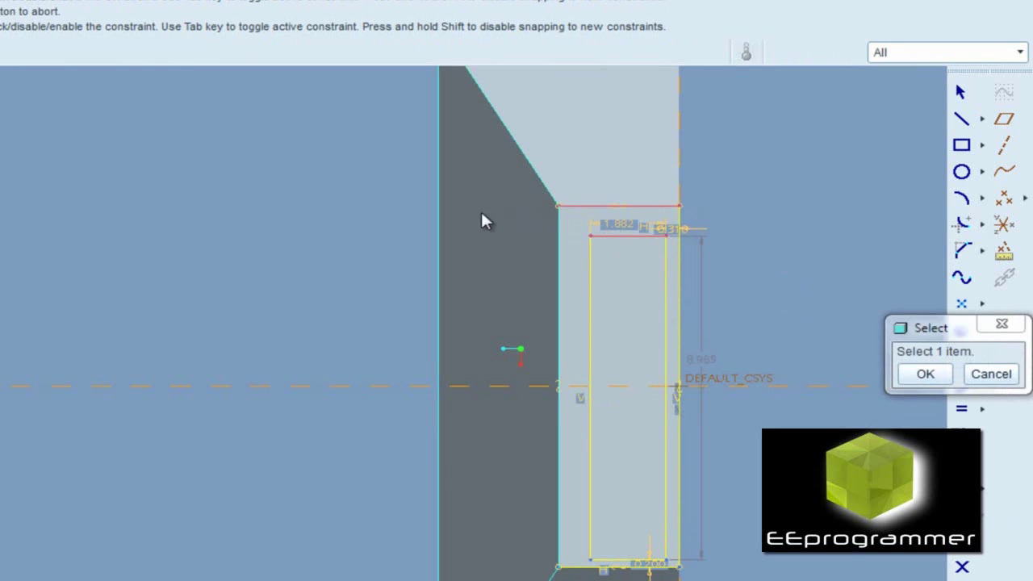
{"action": "middle_click", "coordinate": [483, 209]}
{"action": "type", "text": "0.2"}
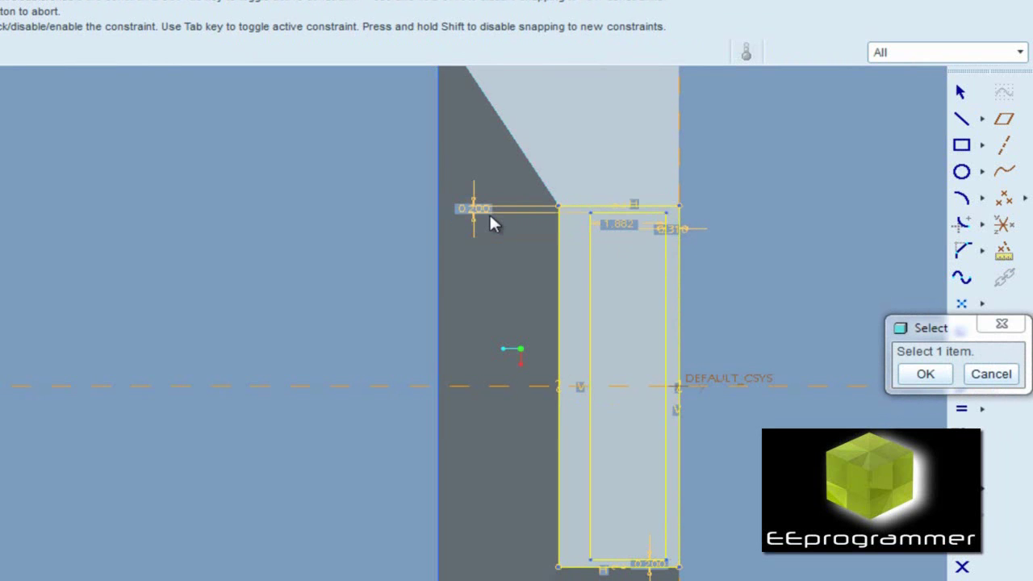
Dimension the gap between the two left edges as 0.2, deleting the conflicting width dimension of the inner rectangle.
{"action": "left_click", "coordinate": [586, 323]}
{"action": "left_click", "coordinate": [559, 326]}
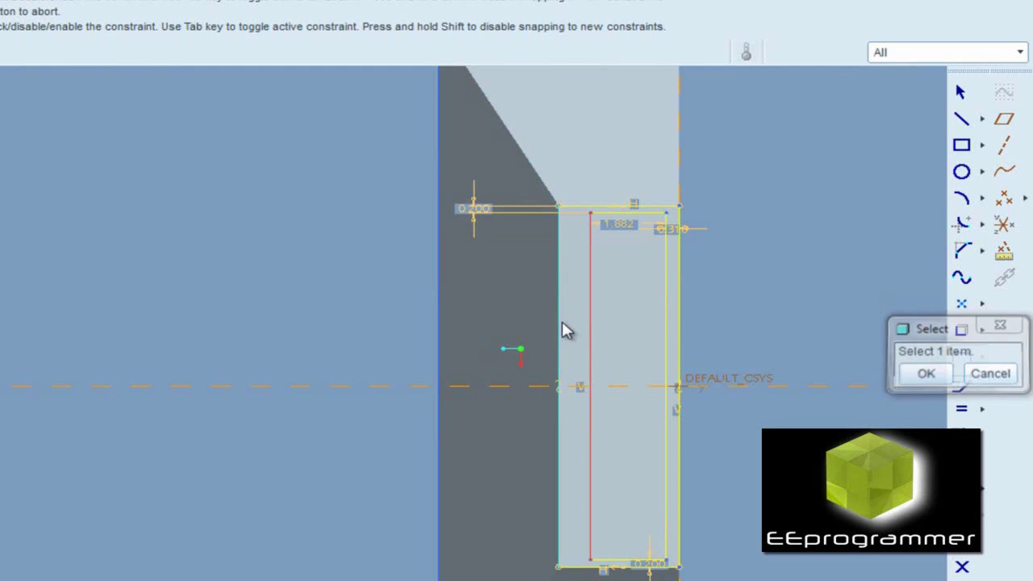
{"action": "middle_click", "coordinate": [568, 136]}
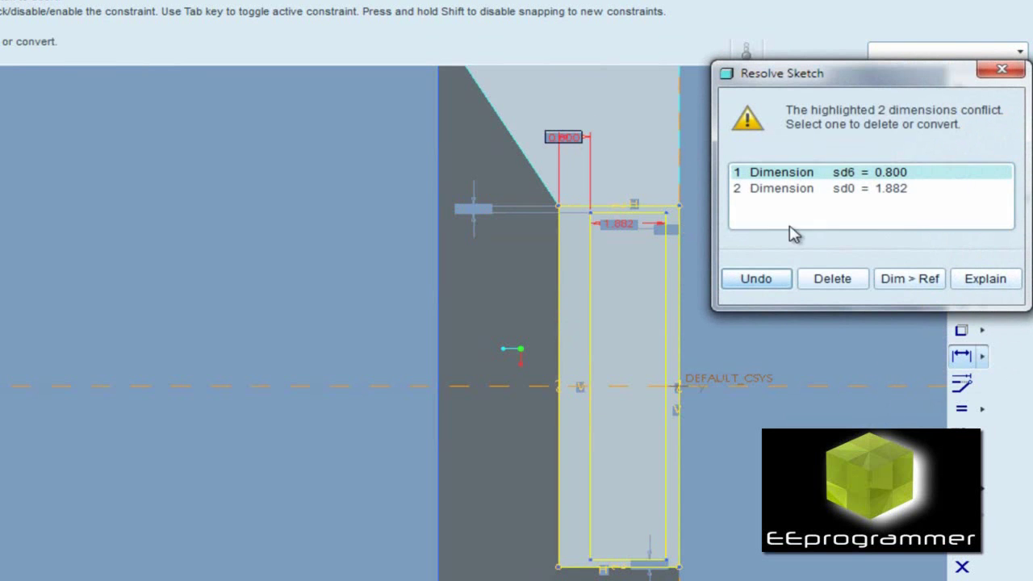
{"action": "left_click", "coordinate": [894, 192]}
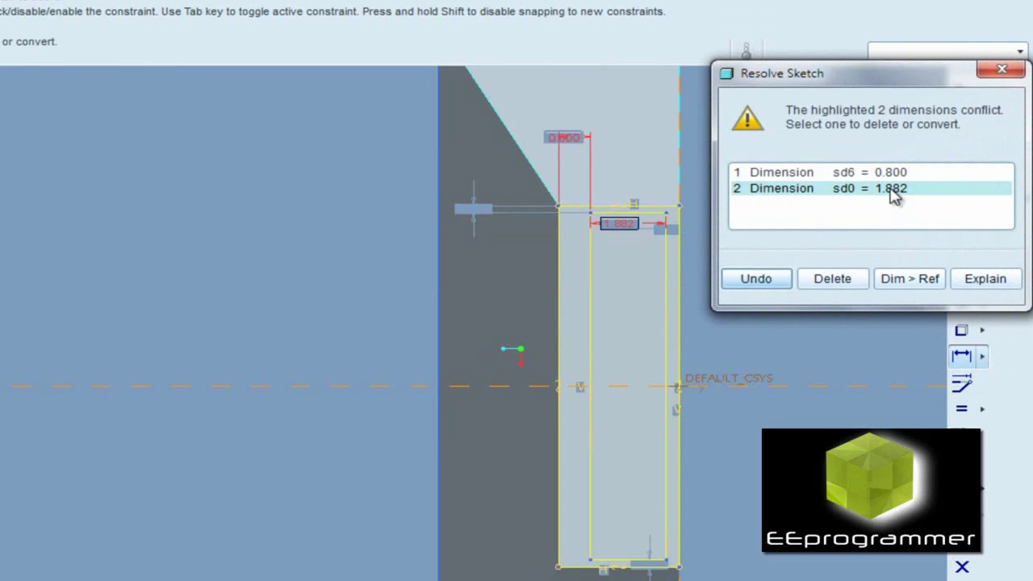
{"action": "left_click", "coordinate": [840, 281]}
{"action": "type", "text": "0.2"}
{"action": "key", "text": "Return"}
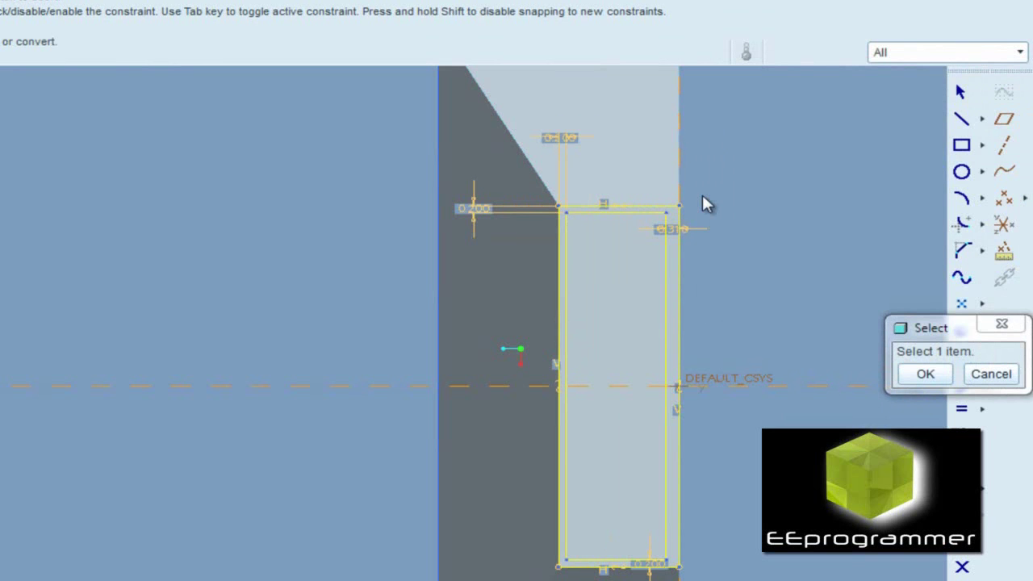
{"action": "left_click", "coordinate": [918, 376]}
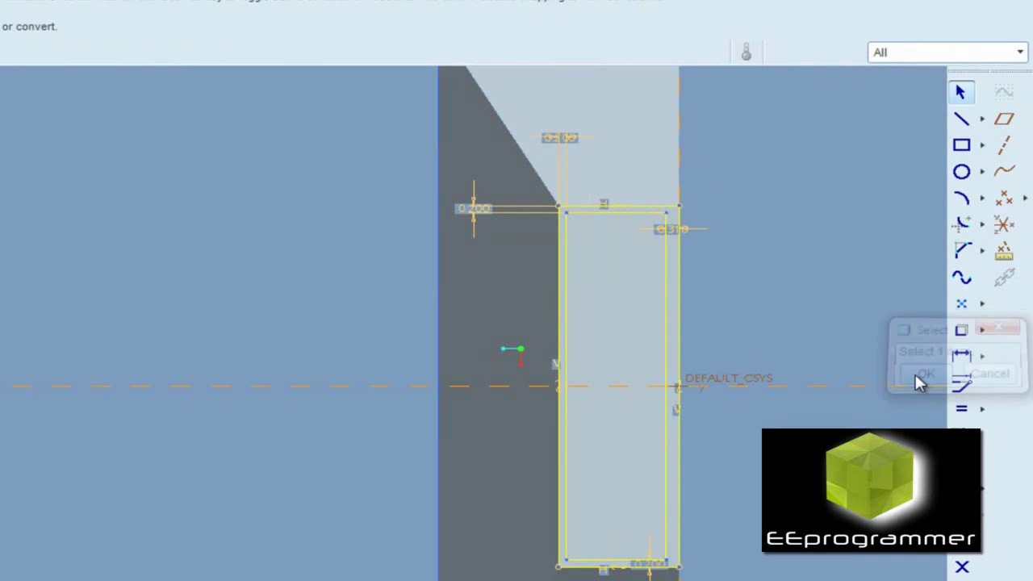
Delete the projected outline edges, leaving only the inner rectangle, and finish the sketch.
{"action": "left_click", "coordinate": [679, 269]}
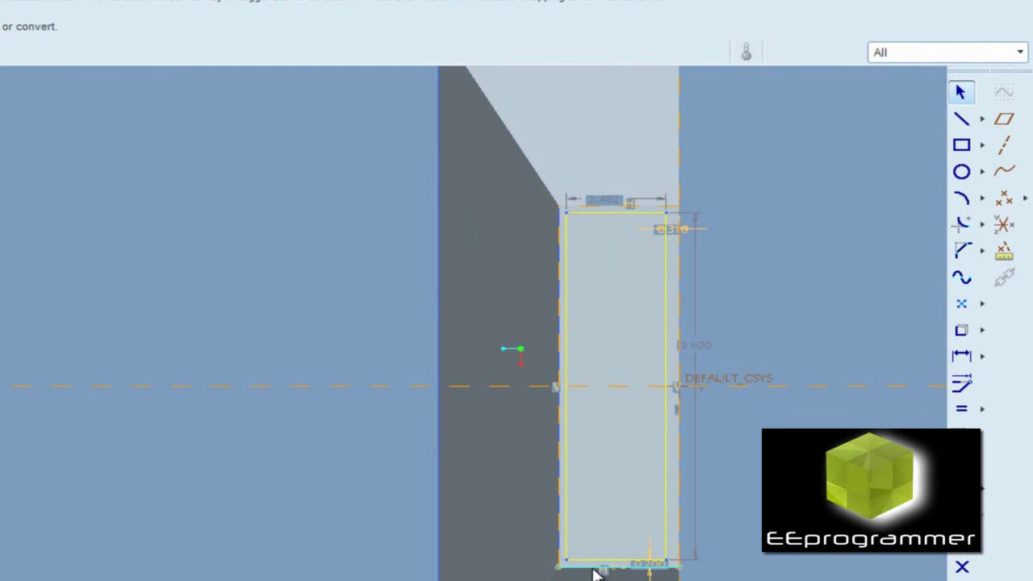
{"action": "left_click", "coordinate": [872, 1]}
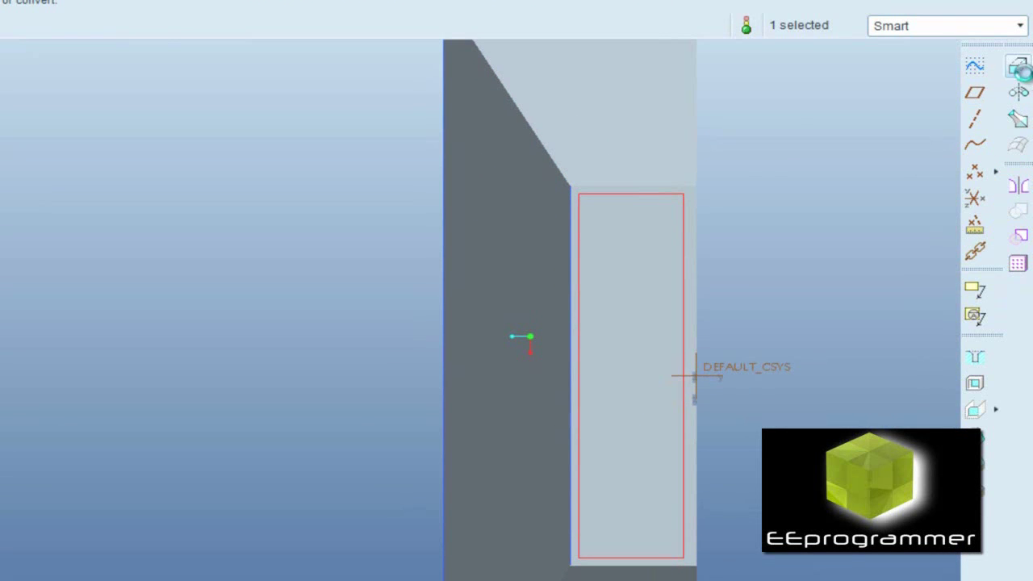
Extrude the inner rectangle 1 deep into the solid as a material-removing cut, and preview the recess.
{"action": "left_click", "coordinate": [1011, 86]}
{"action": "middle_click_drag", "start_coordinate": [330, 167], "coordinate": [353, 142]}
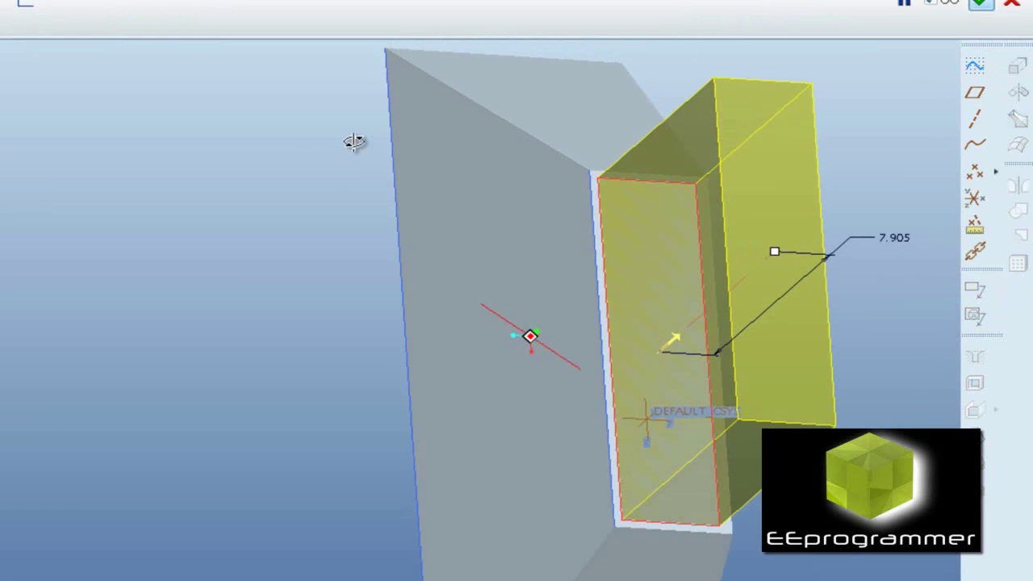
{"action": "left_click", "coordinate": [674, 339]}
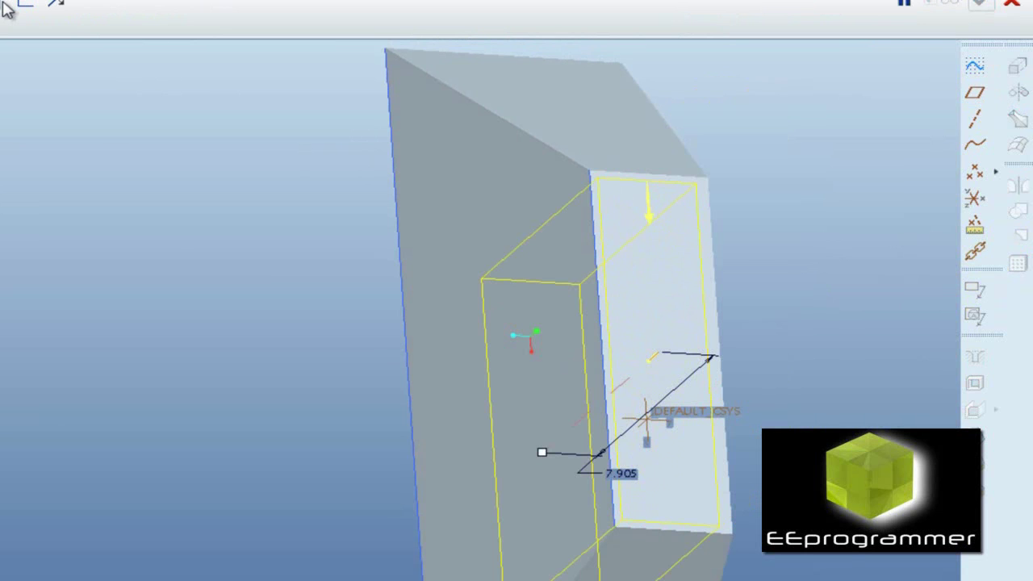
{"action": "key", "text": "Return"}
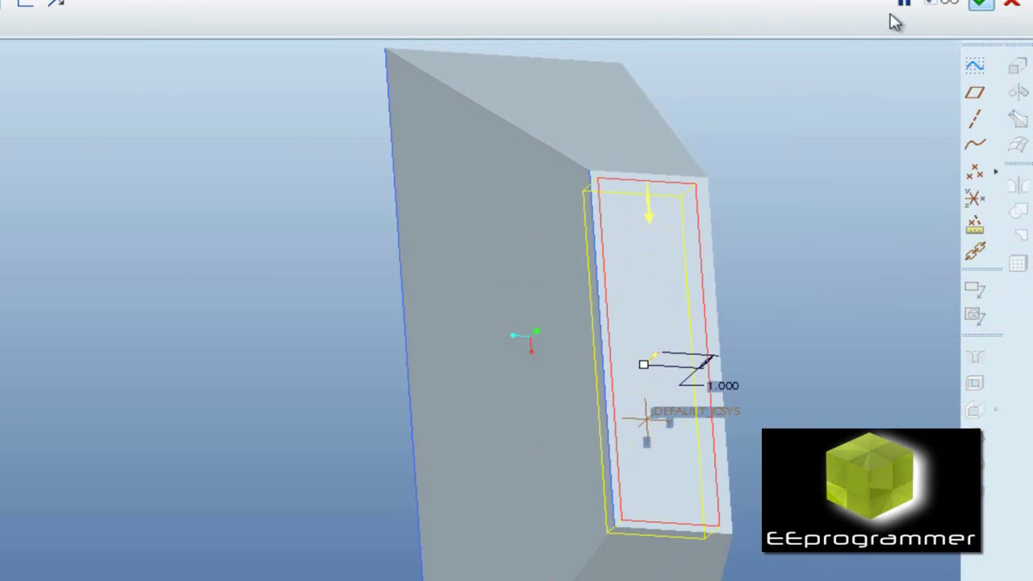
{"action": "left_click", "coordinate": [952, 5]}
{"action": "middle_click_drag", "start_coordinate": [871, 120], "coordinate": [805, 102]}
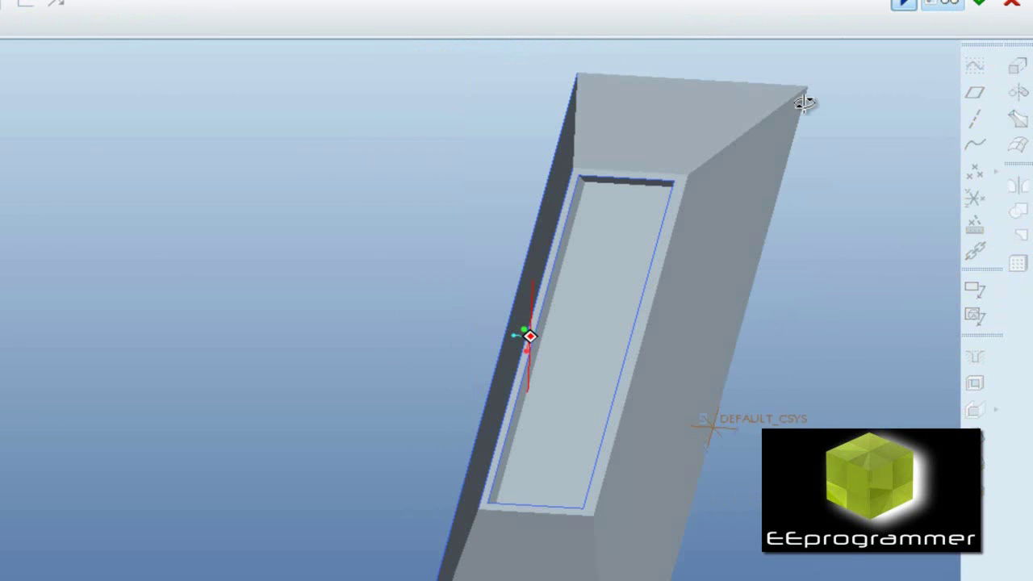